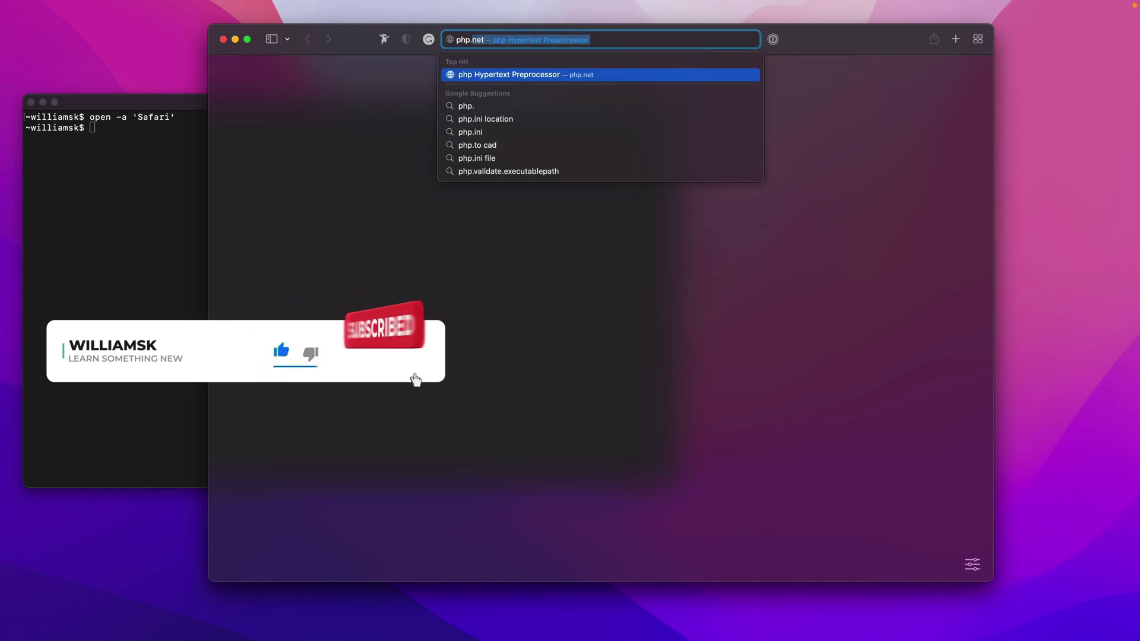
- Load php.net, open Get Involved, and delete that path from the address bar
key("Return")
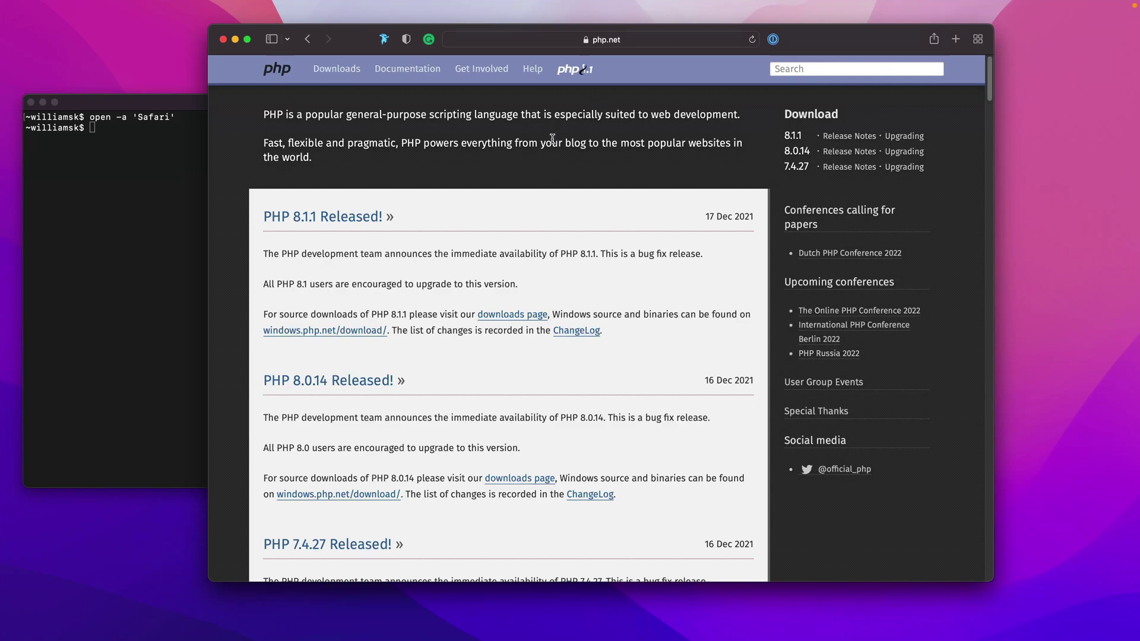
left_click(489, 76)
left_click(605, 40)
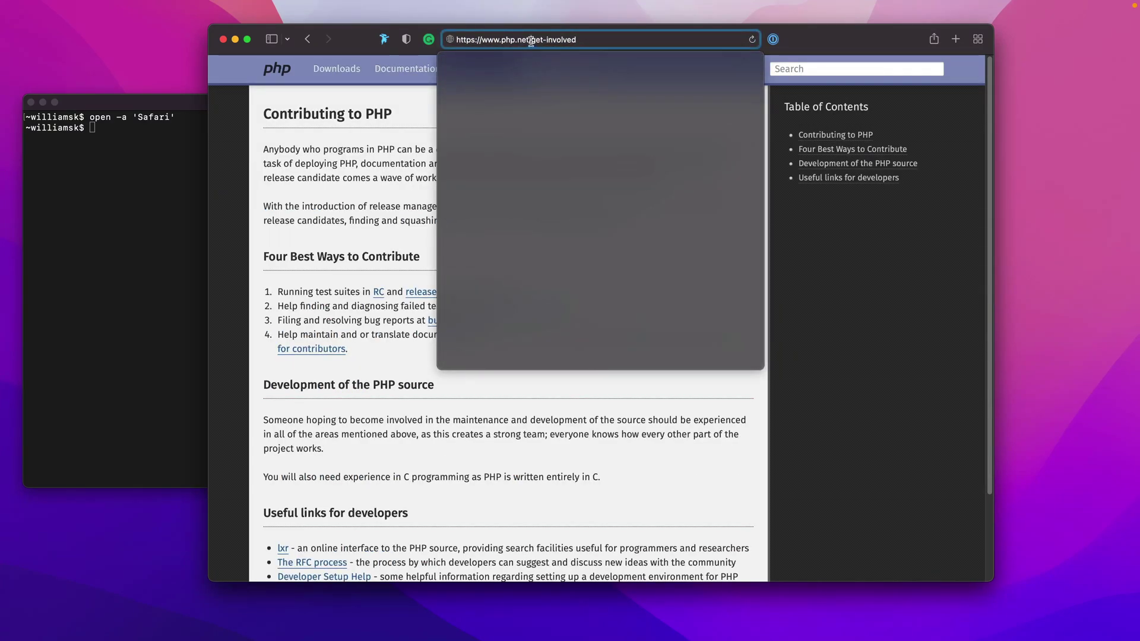
left_click_drag(532, 39, 627, 40)
key("BackSpace")
type("cred")
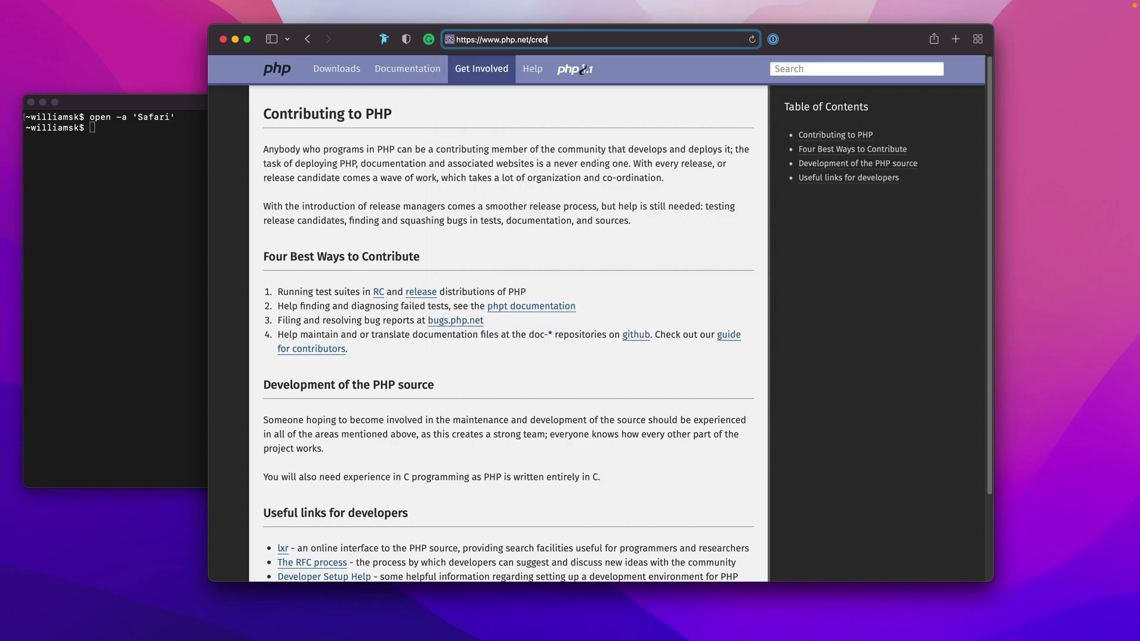
type("its")
- View php.net credits, visit Downloads, return home, and enter 'manual' in the site search
key("Return")
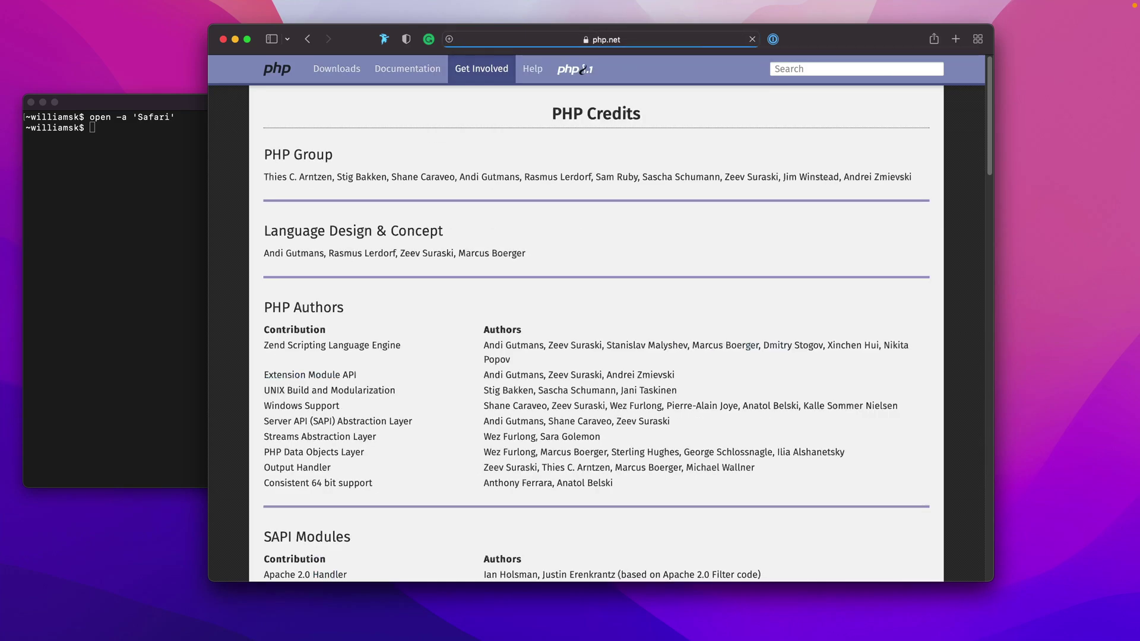
scroll(536, 301, "down", 3)
scroll(536, 305, "down", 3)
scroll(536, 305, "down", 3)
scroll(536, 301, "up", 3)
scroll(537, 302, "up", 3)
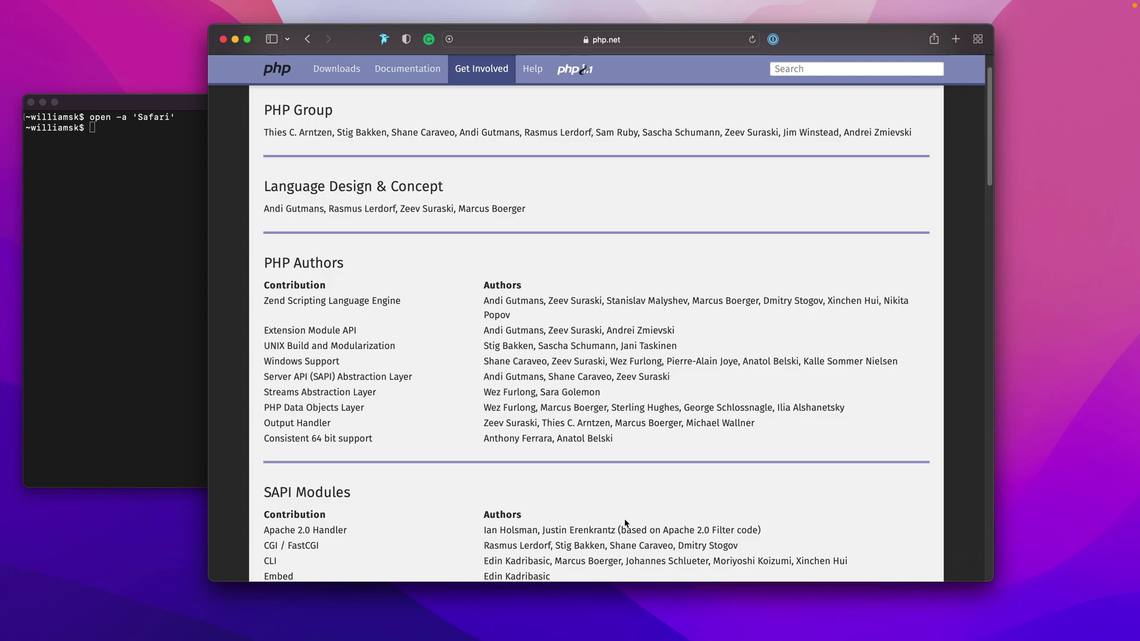
scroll(621, 403, "down", 8)
scroll(620, 403, "up", 3)
scroll(621, 403, "up", 3)
scroll(621, 402, "up", 1)
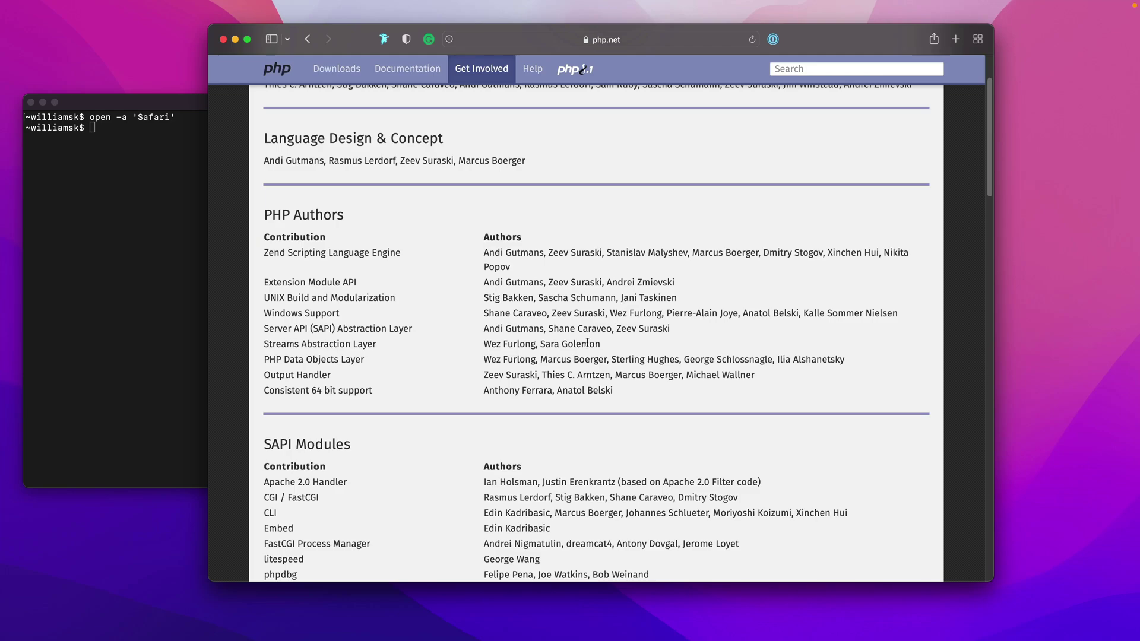
scroll(623, 308, "up", 3)
scroll(587, 342, "up", 3)
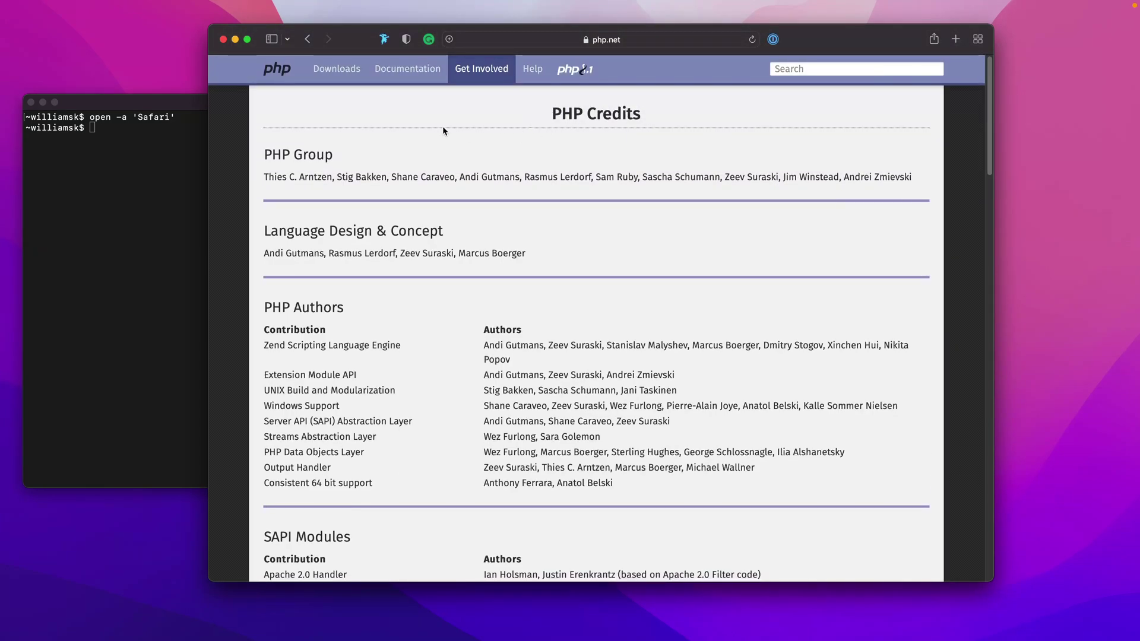
left_click(337, 69)
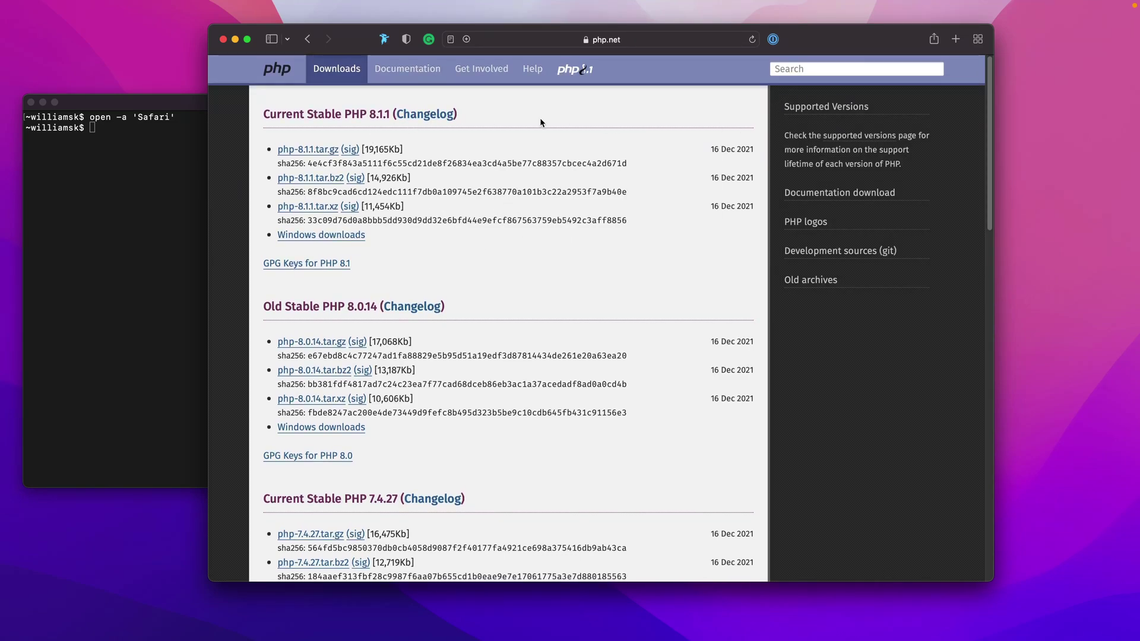
left_click(275, 79)
left_click(866, 68)
type("manual")
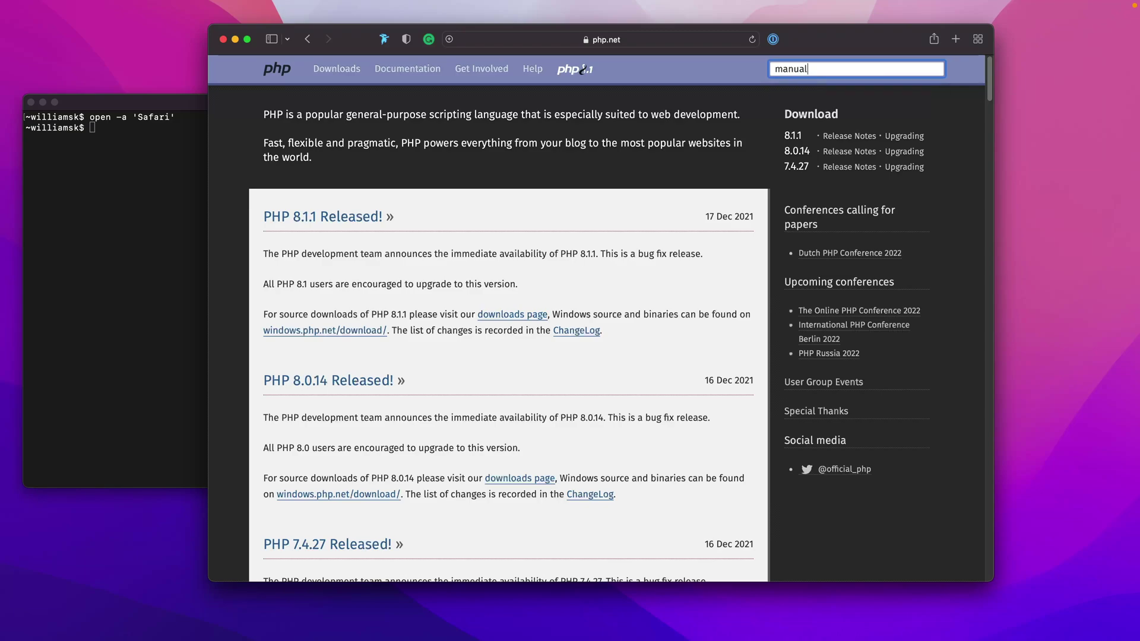
- Search 'manual', then follow Getting Started › Installation and Configuration › Installation on macOS
key("Return")
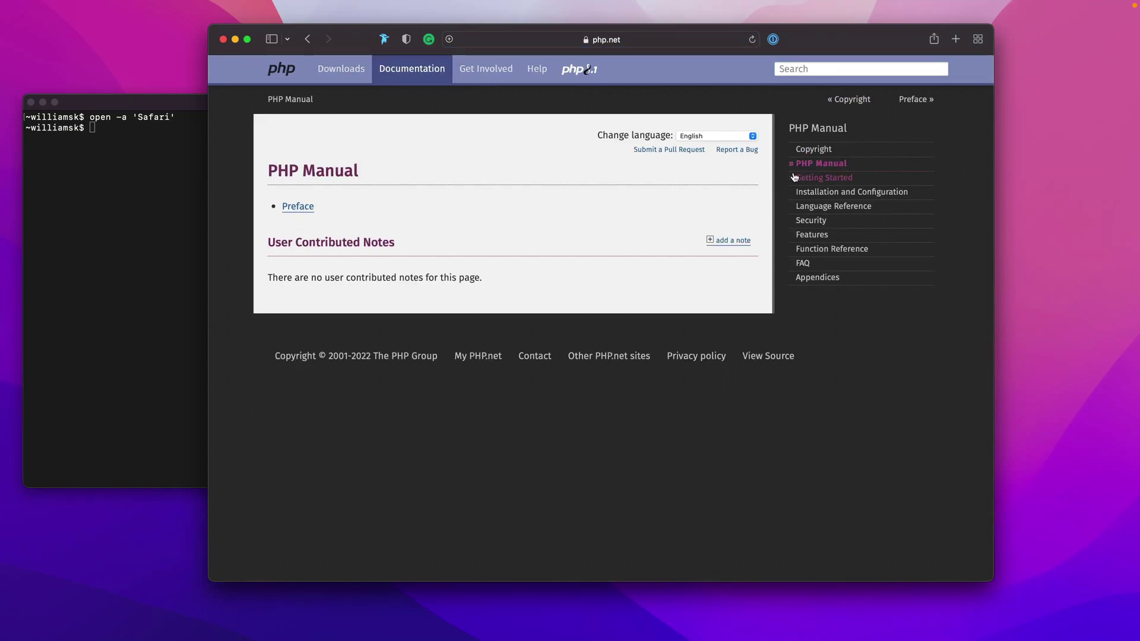
left_click(822, 177)
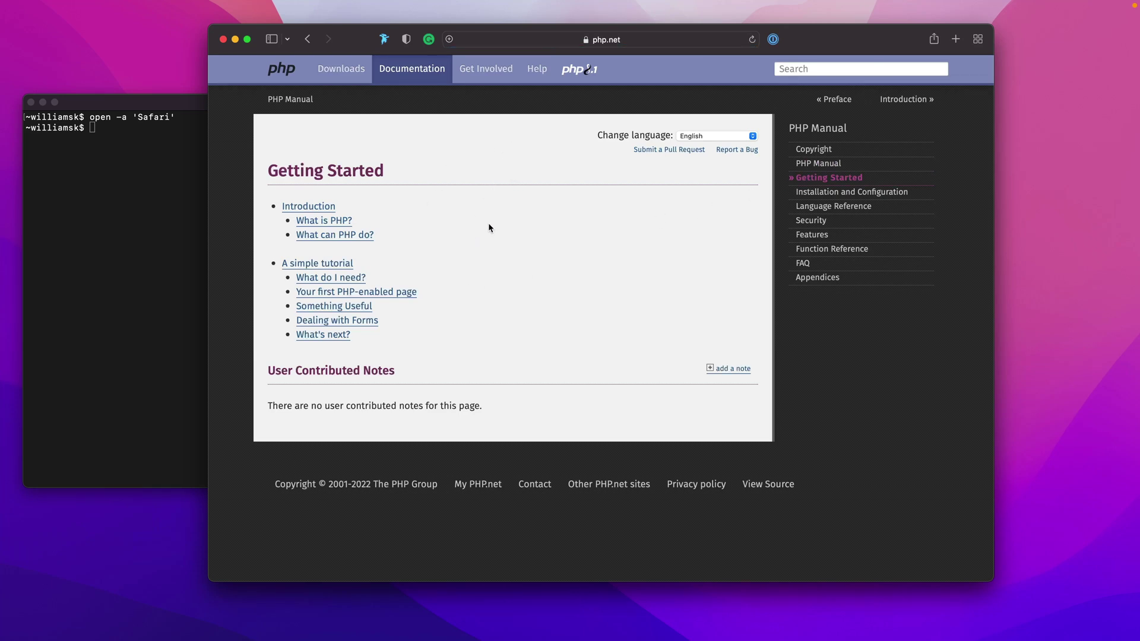
left_click(846, 193)
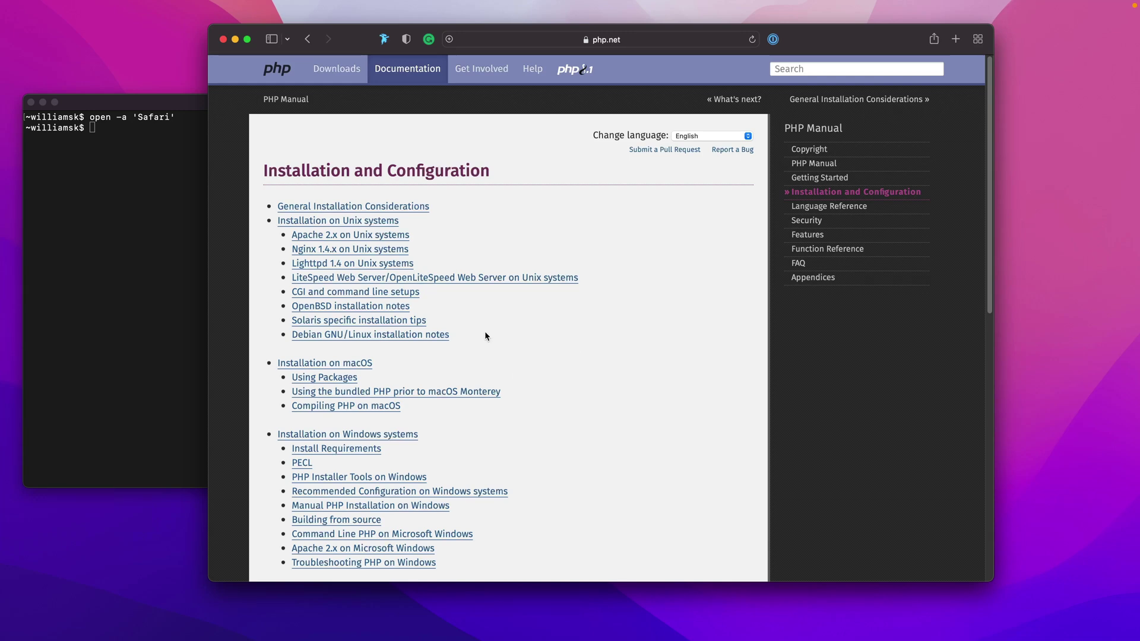
left_click(364, 364)
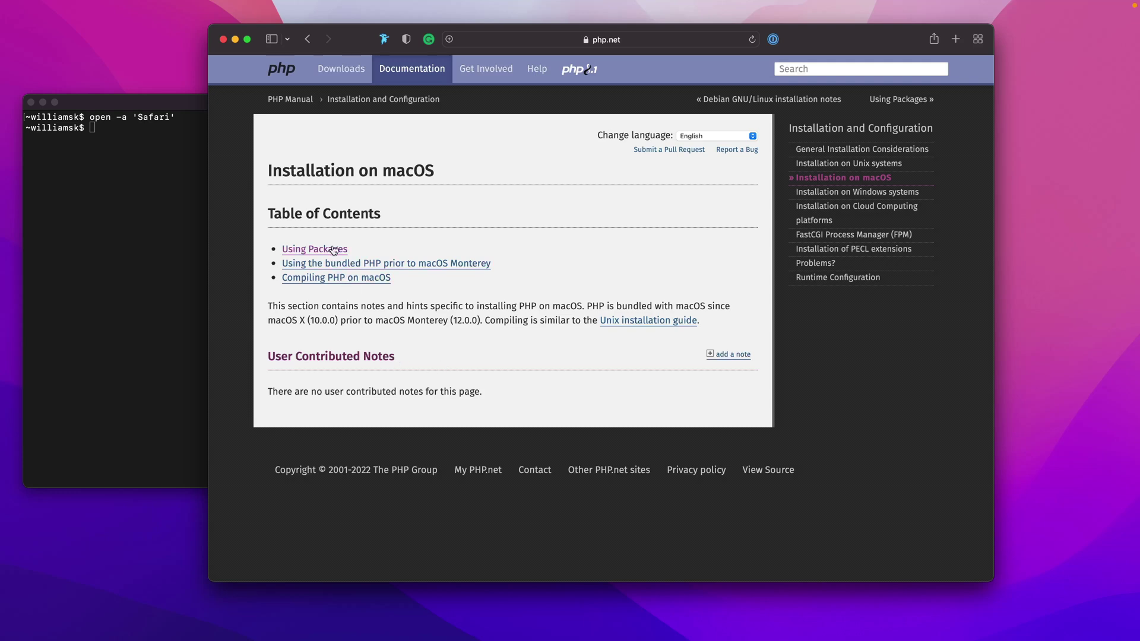
- Read the Using Packages 'brew install php' instructions, then follow the brew.sh link
left_click(315, 249)
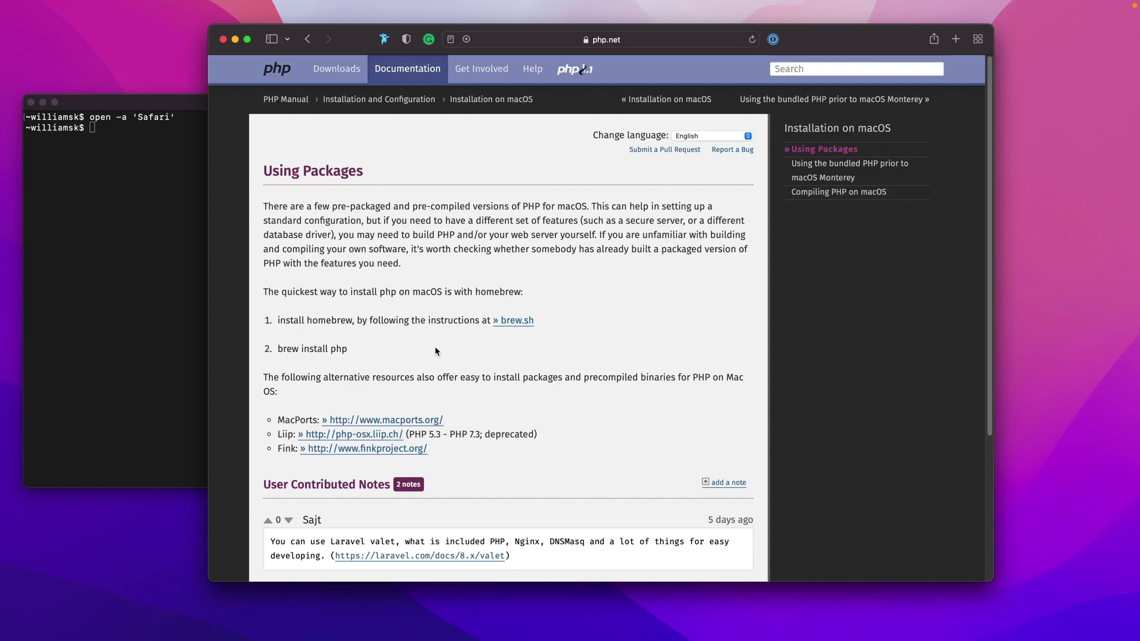
left_click_drag(347, 350, 278, 350)
key("super+c")
left_click(386, 355)
left_click(518, 321)
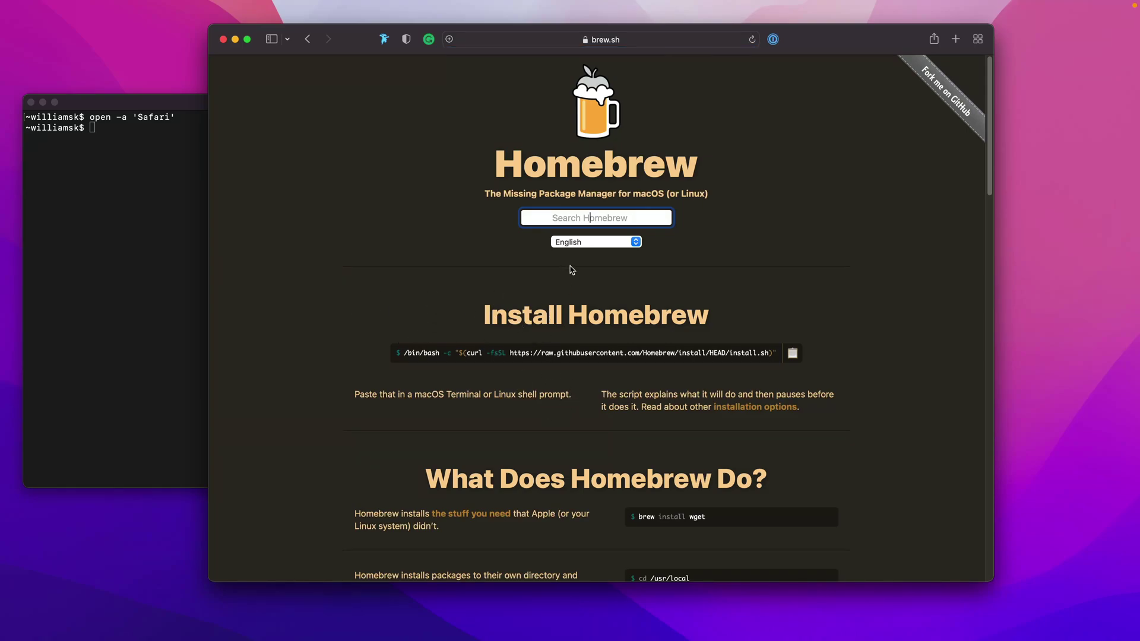
type("php")
- Search Homebrew for 'php' to reach its formula page with stable 8.1.1
key("Return")
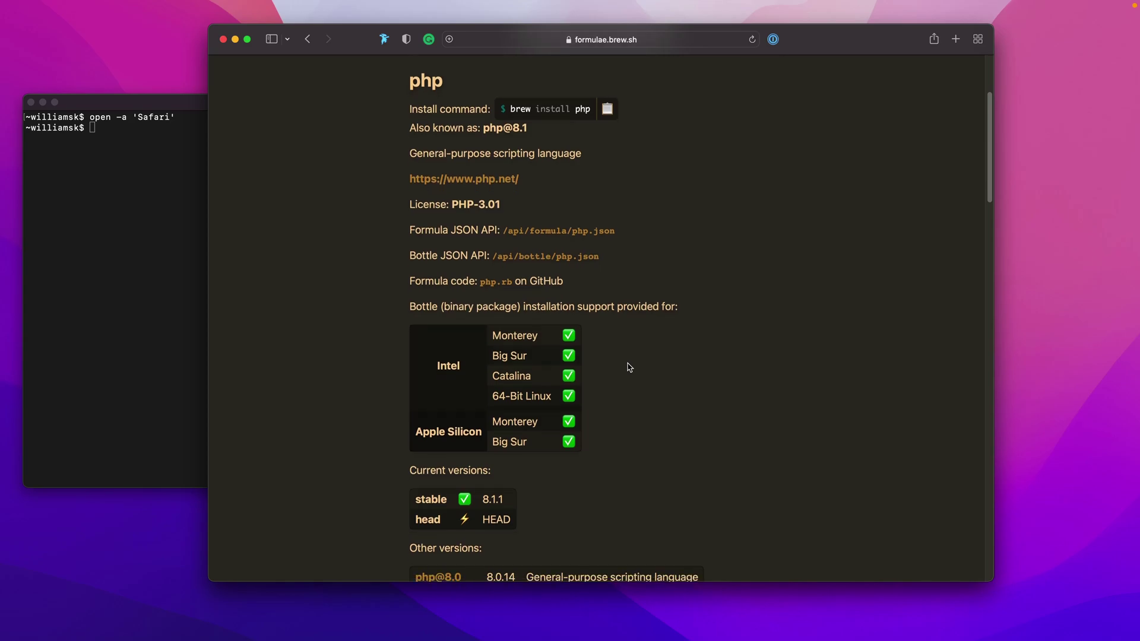
scroll(628, 366, "down", 1)
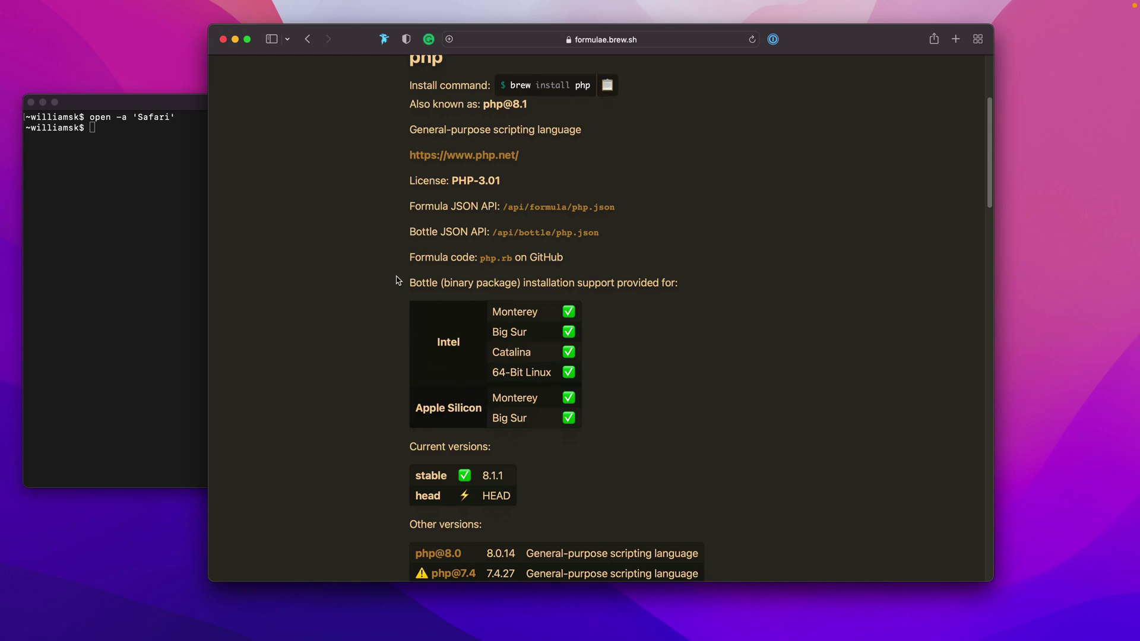
- Run 'brew install php' in Terminal to install PHP 8.1.1
left_click(182, 261)
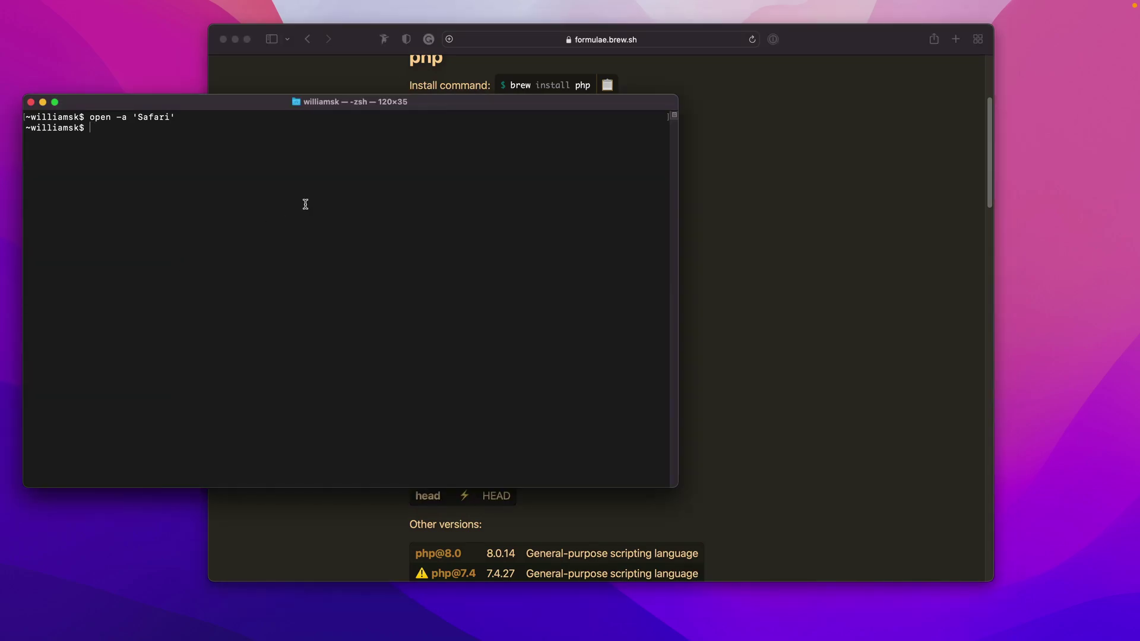
key("super+v")
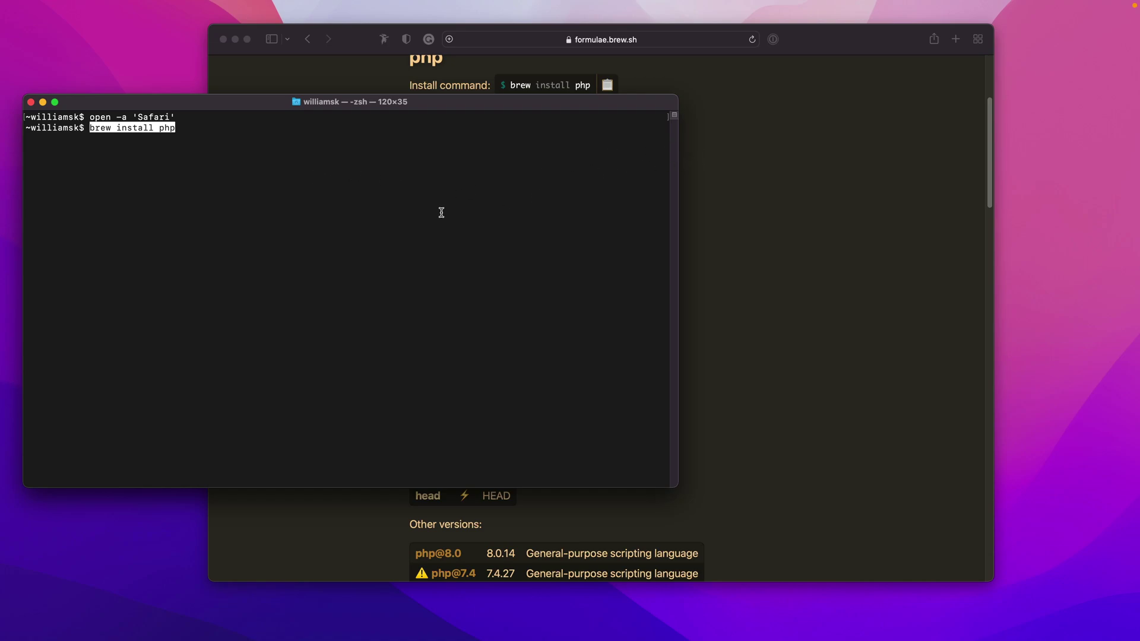
key("Return")
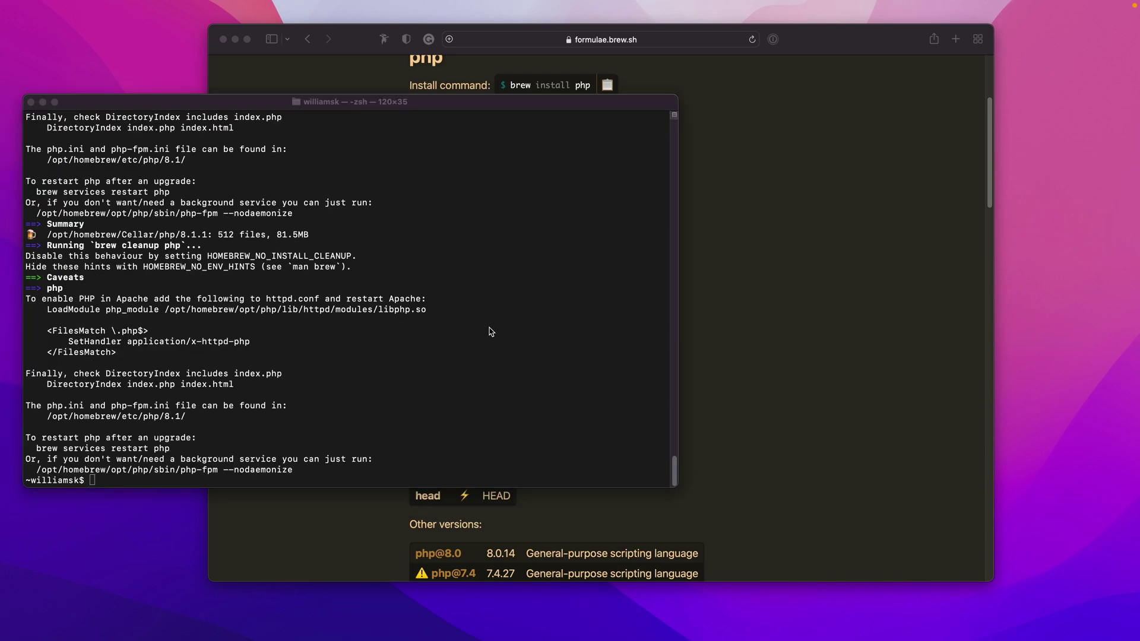
left_click(490, 331)
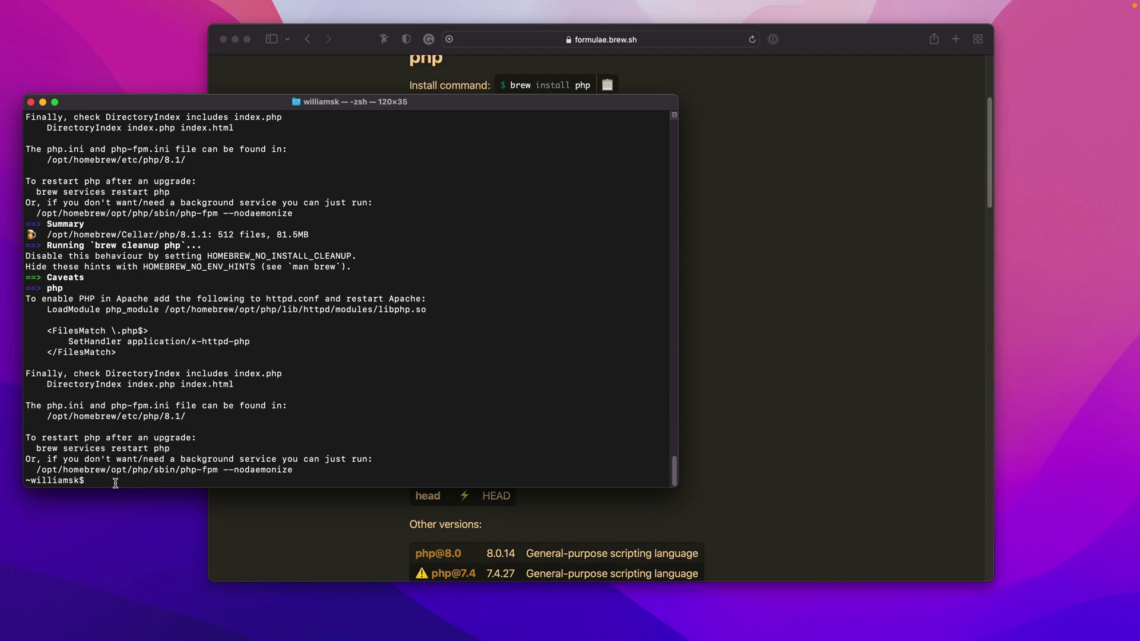
type("code")
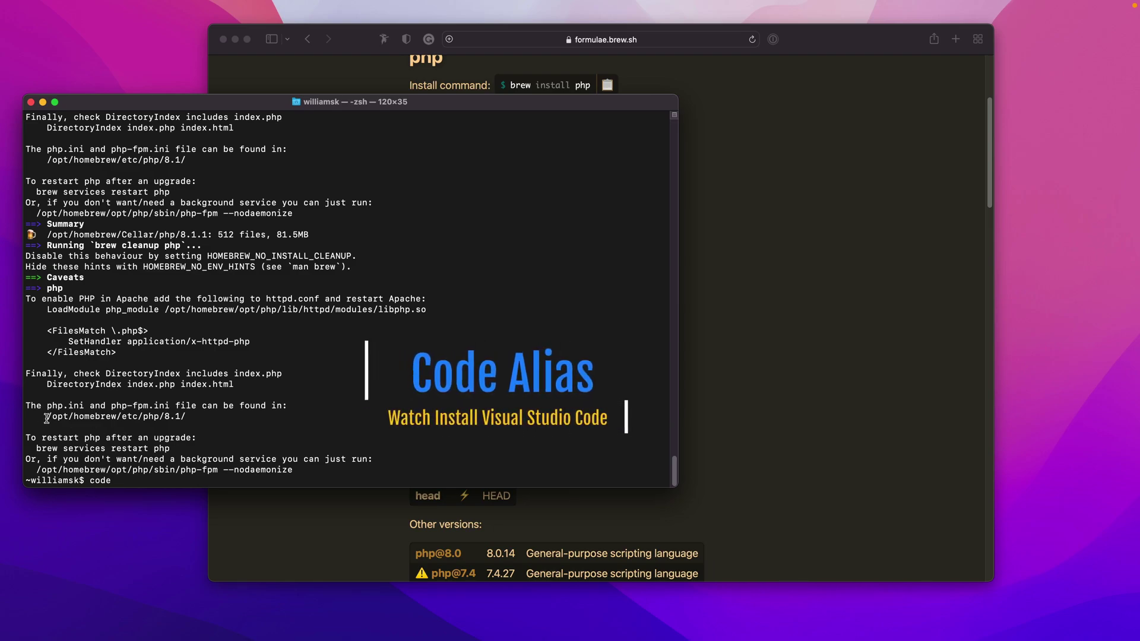
- Open /opt/homebrew/etc/php/8.1/ in VS Code via code and trust the folder
left_click_drag(42, 417, 194, 418)
key("super+c")
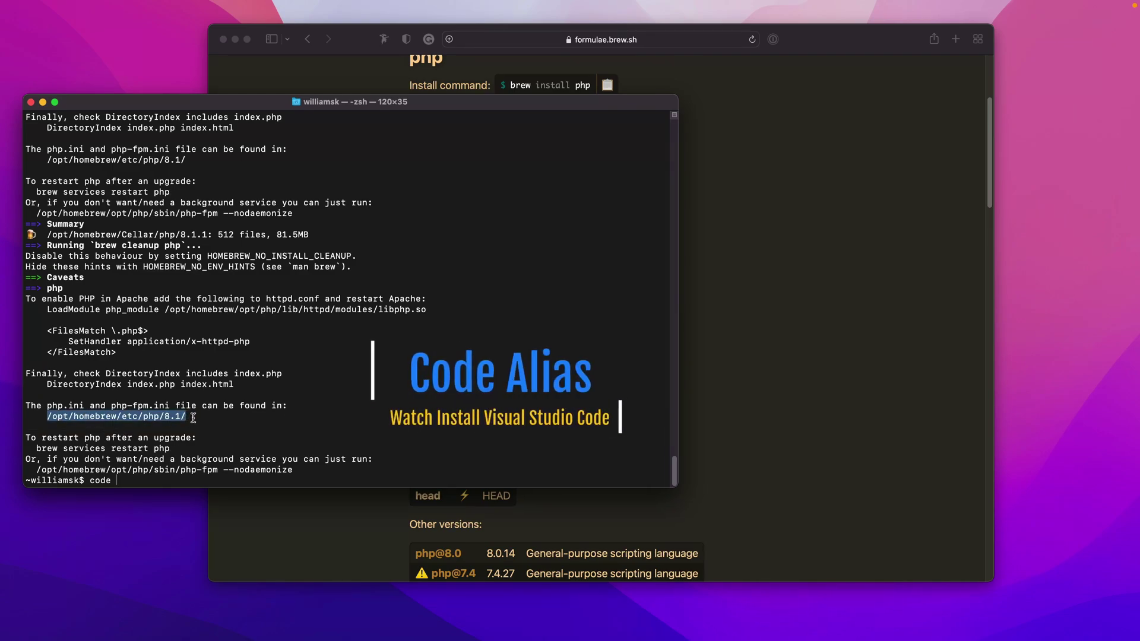
left_click(202, 481)
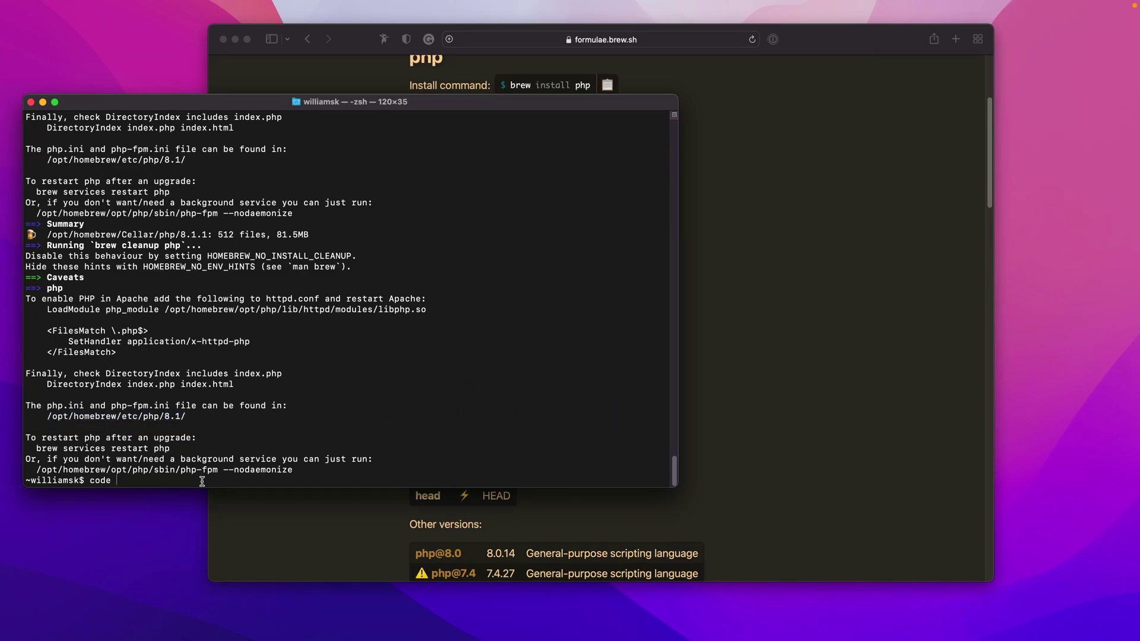
key("super+v")
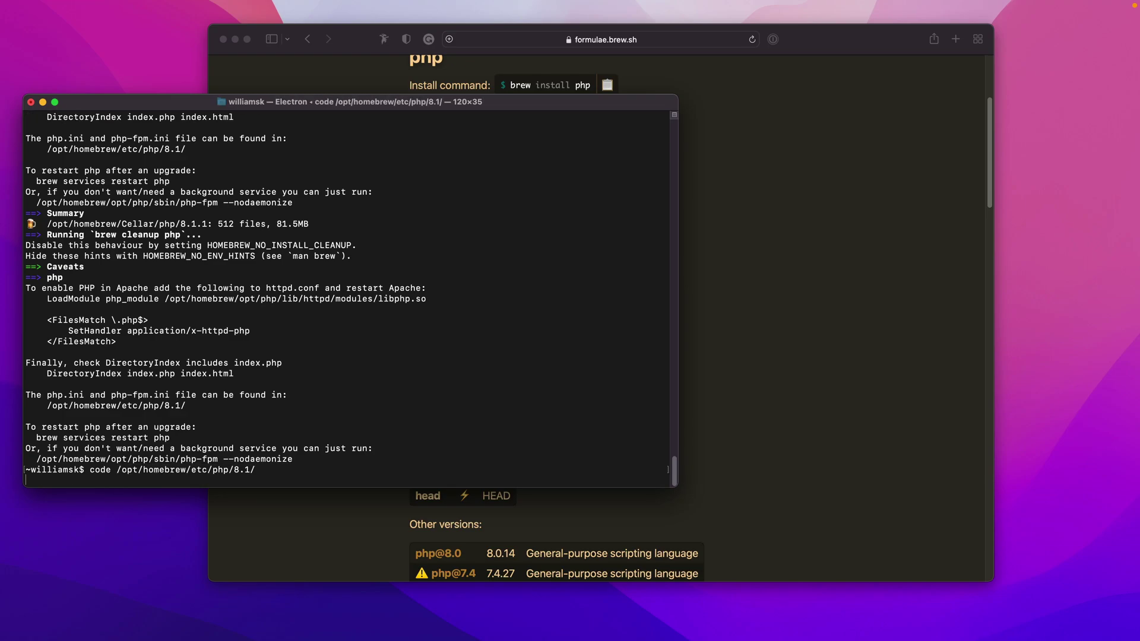
key("Return")
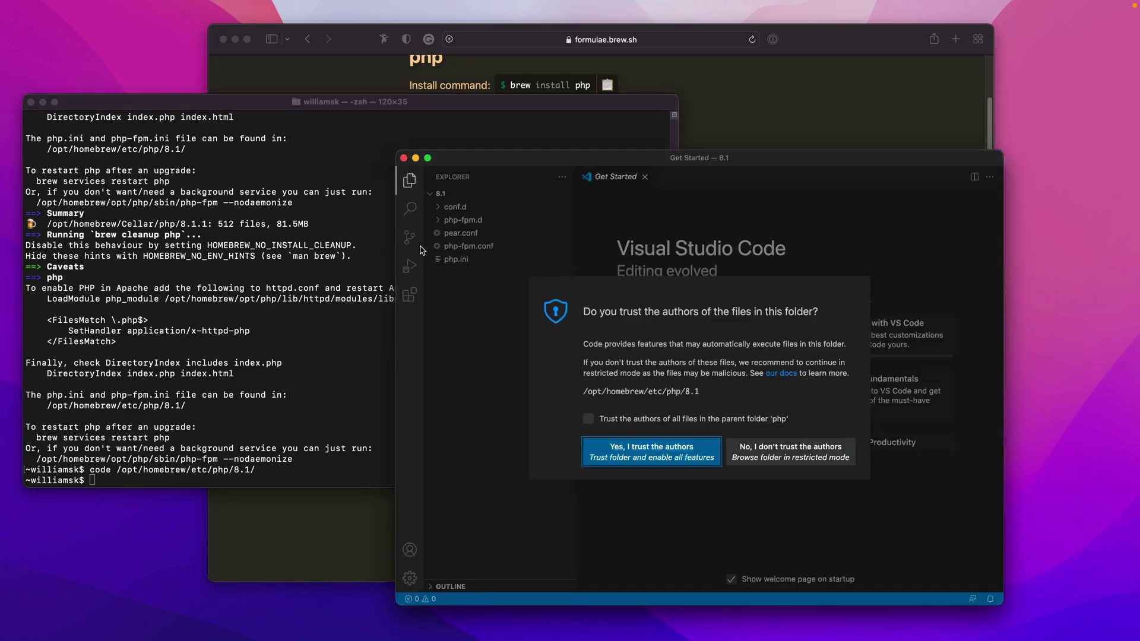
left_click(651, 451)
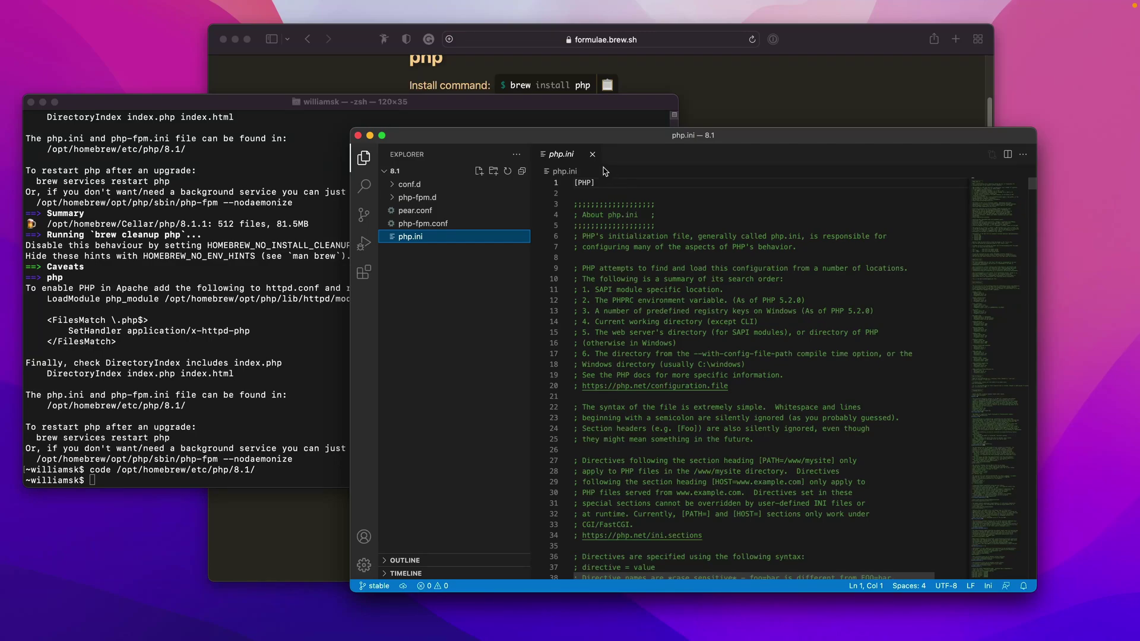
key("super+q")
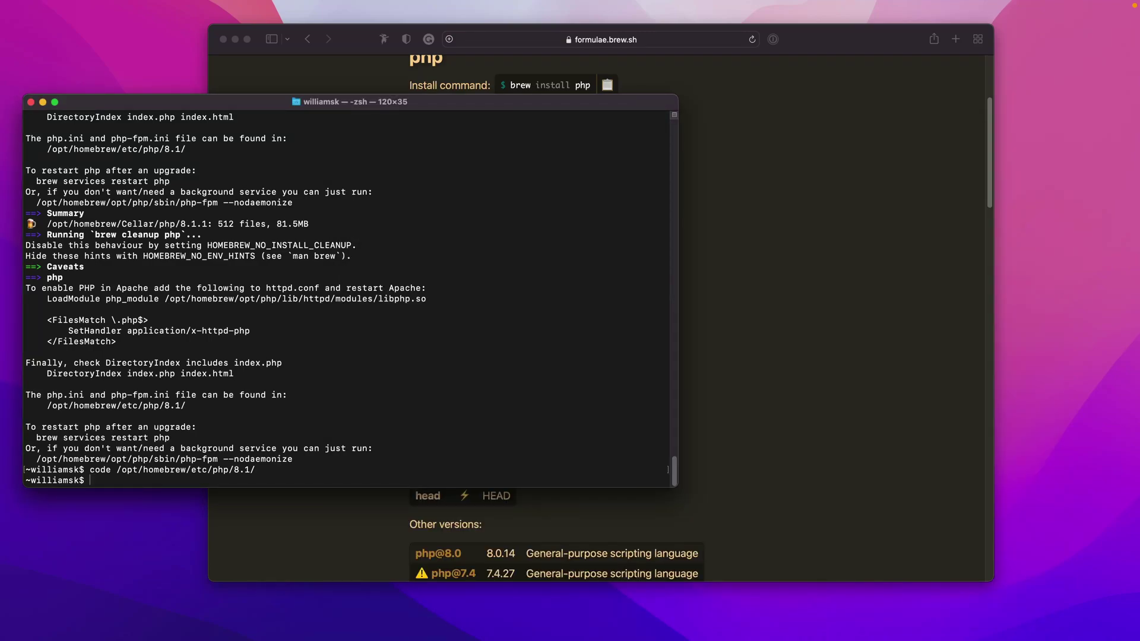
type("rew i")
type("nstall")
type(" ph")
type("@7.4")
key("Return")
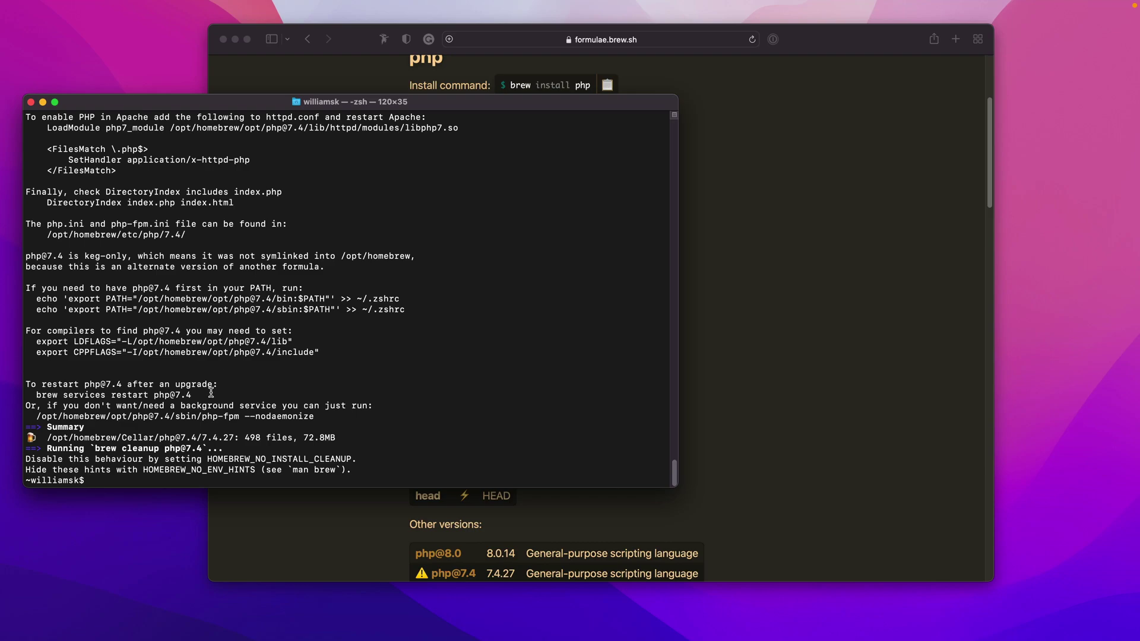
type("php ")
type("-v")
key("Return")
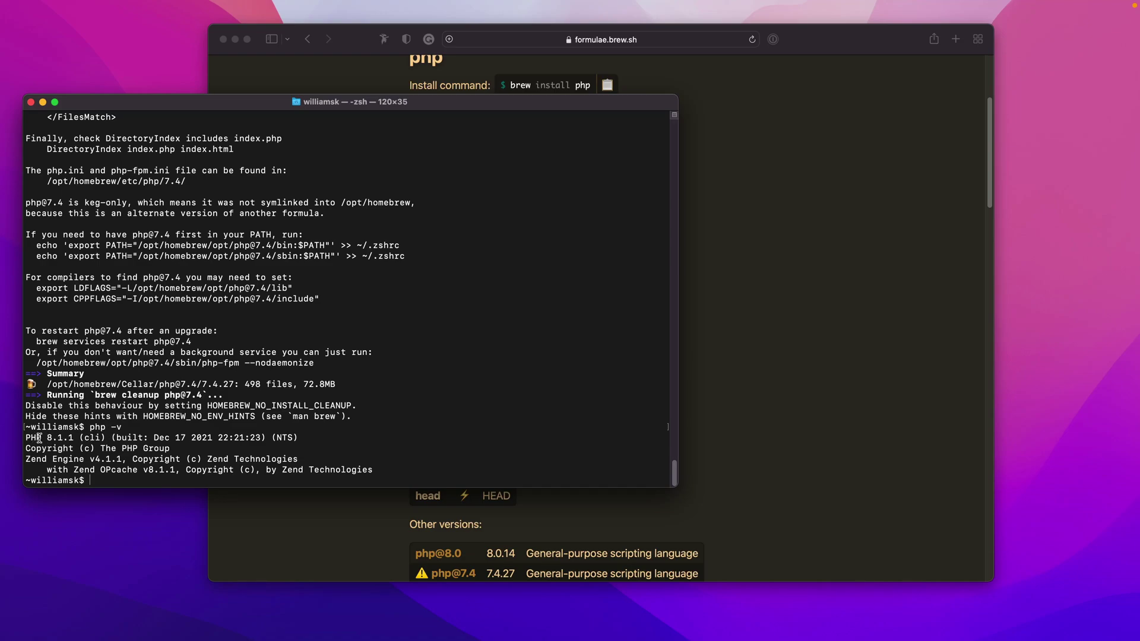
left_click_drag(27, 437, 91, 438)
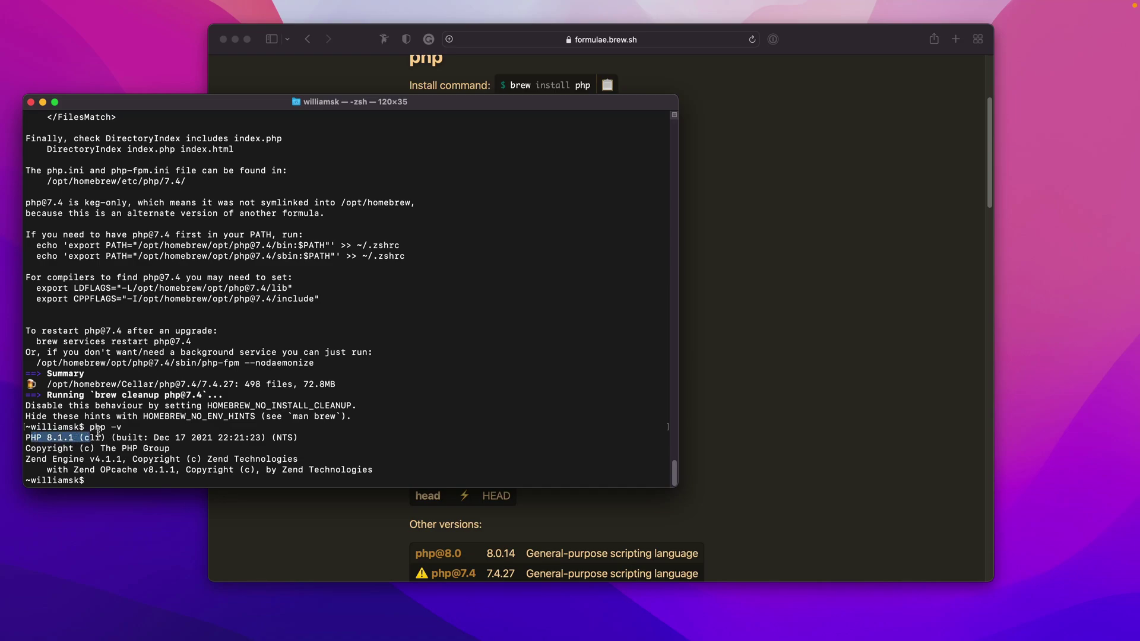
- Load php.net in Safari
left_click(105, 431)
left_click(562, 38)
type("php.net")
key("Return")
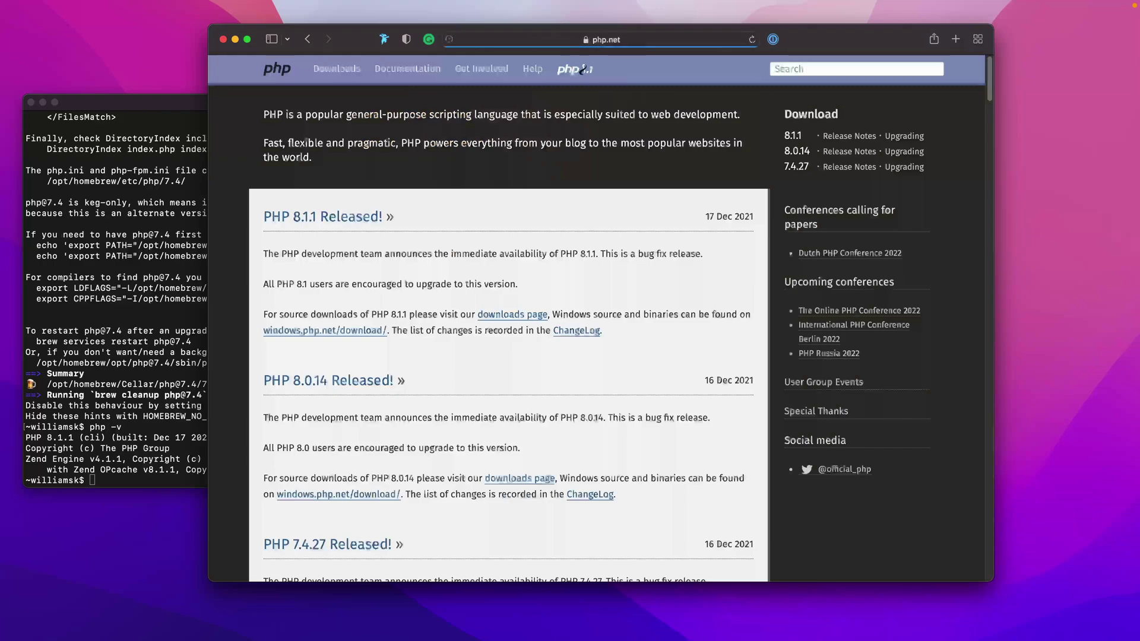
- Open php.net's PHP 8.1 release page, snap the window left, and return to Terminal
left_click(582, 75)
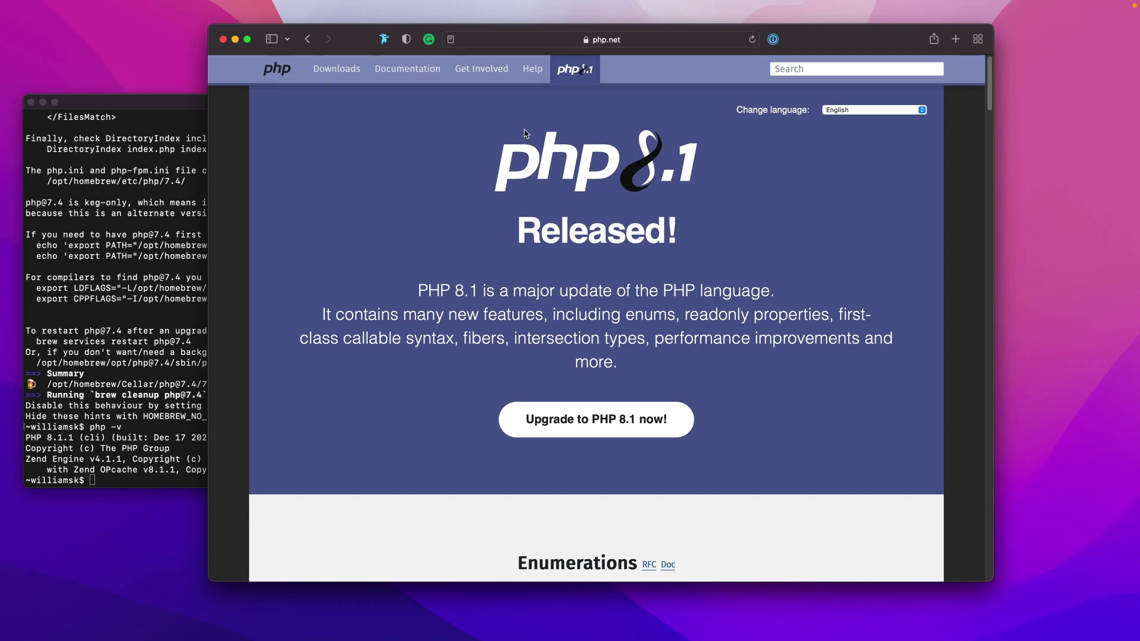
key("super+Left")
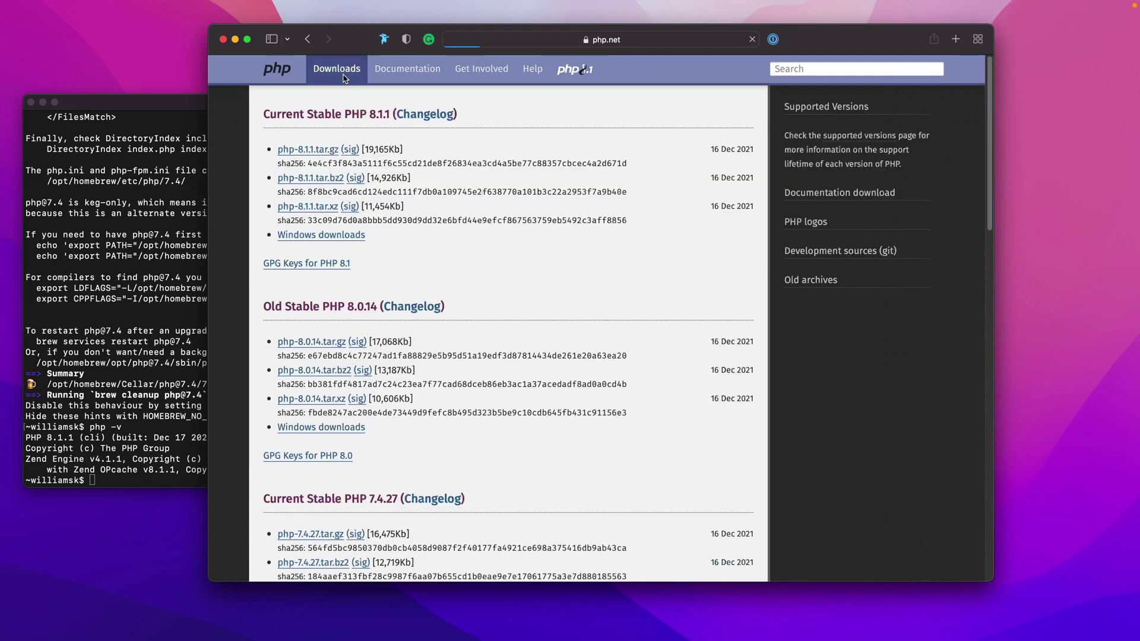
left_click(178, 294)
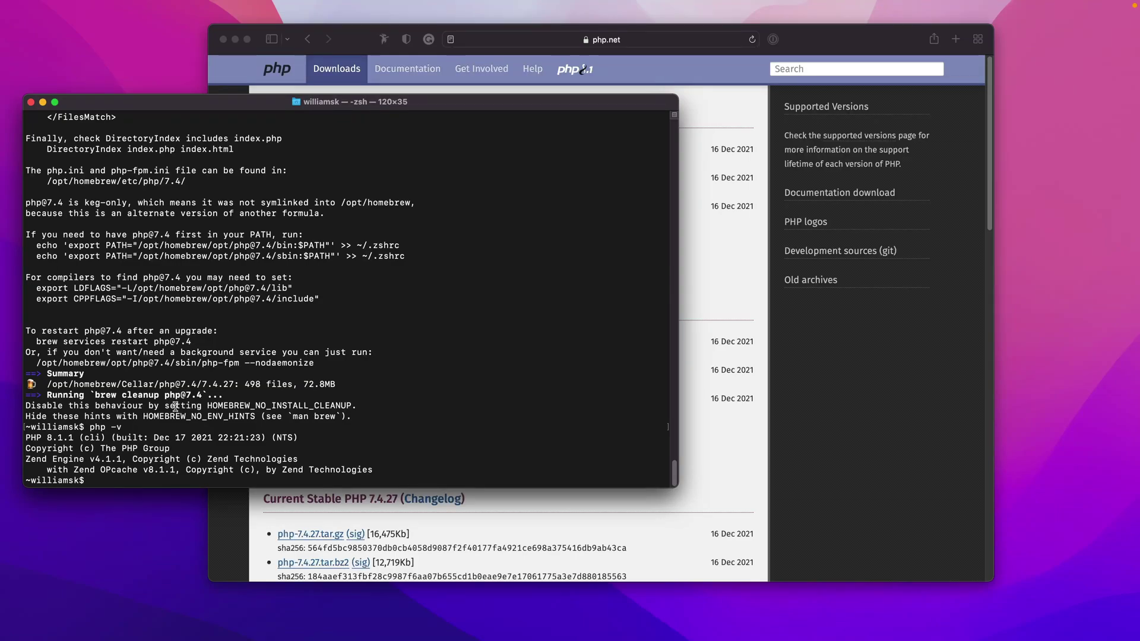
left_click(686, 279)
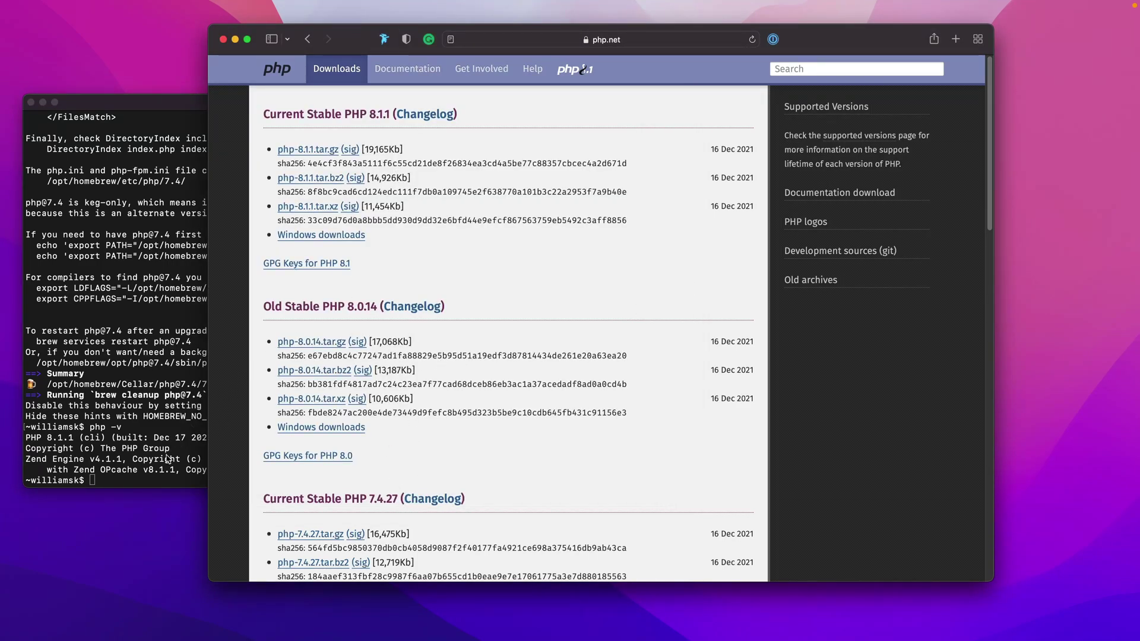
left_click(156, 479)
type("brew link php@7.4")
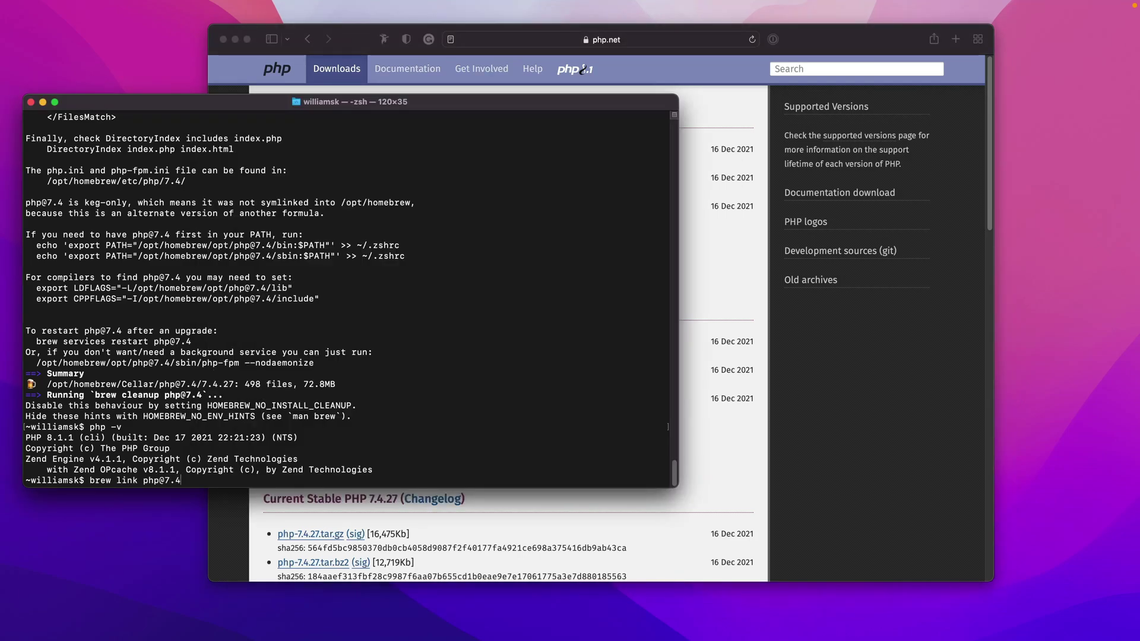
key("Return")
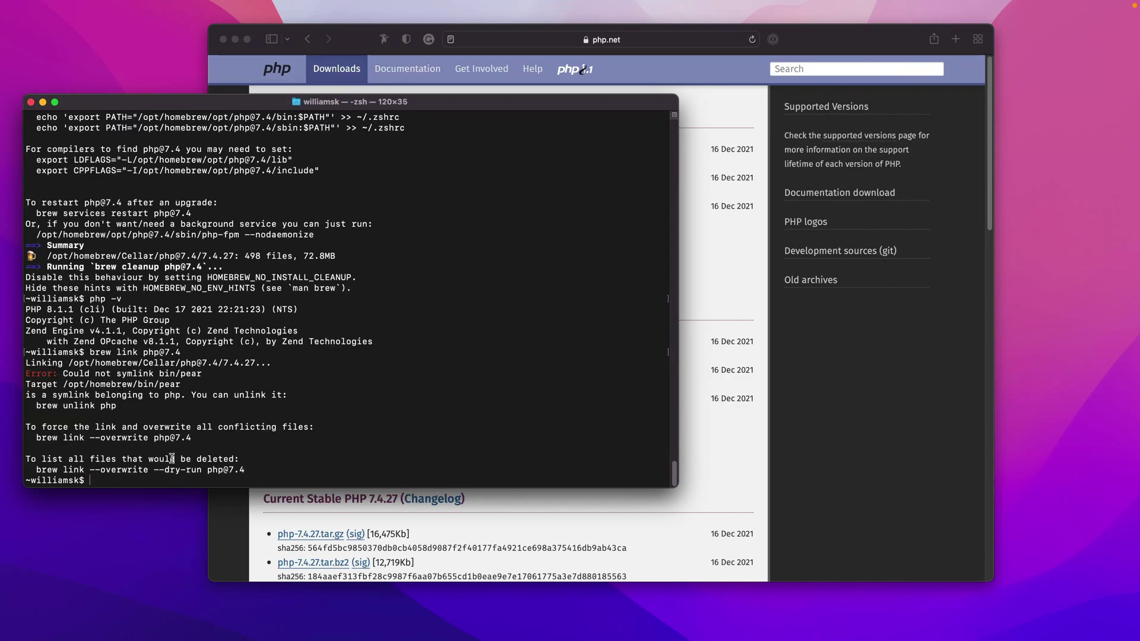
type("brew unlink")
type("php@8.1")
key("Return")
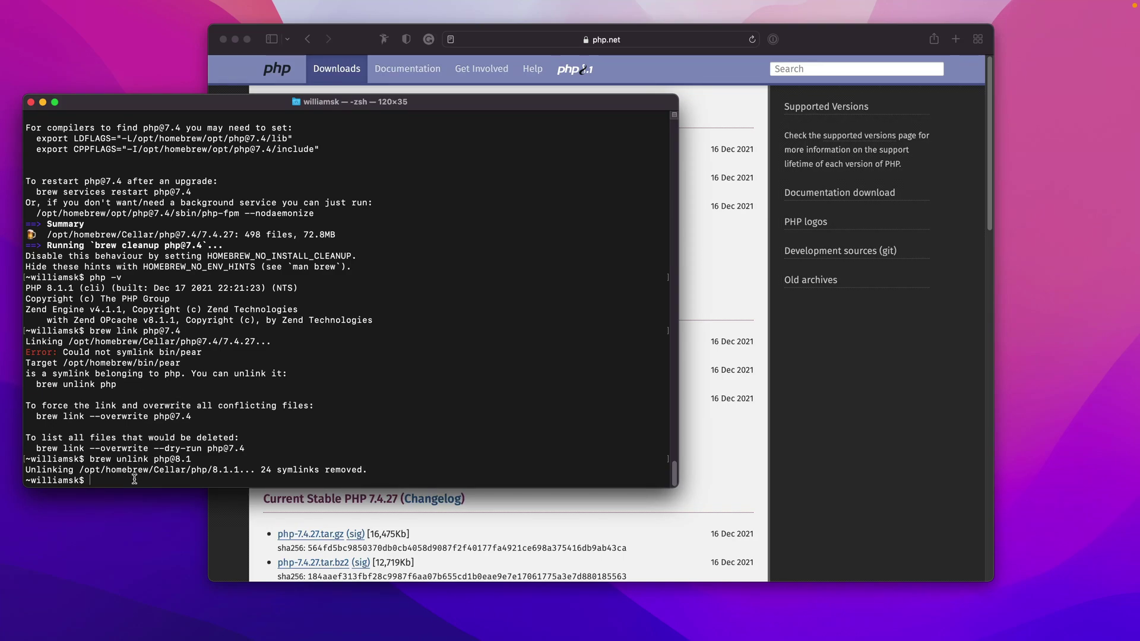
type("brew")
type("linkphp@")
type("7.4")
key("Return")
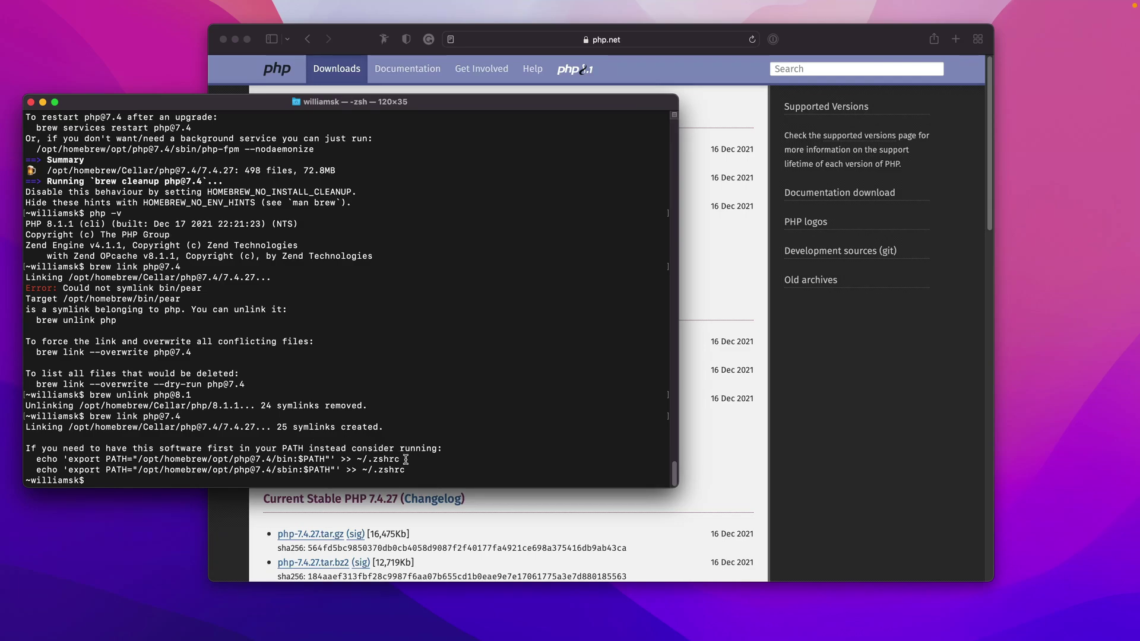
left_click_drag(402, 459, 357, 460)
left_click_drag(406, 470, 362, 469)
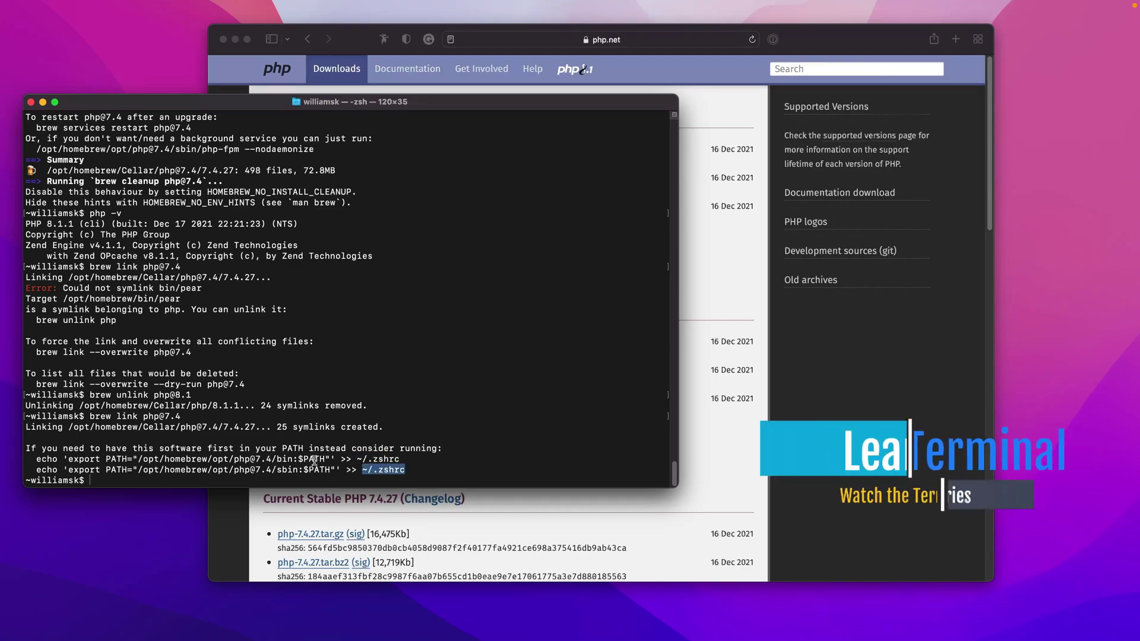
type("php -v")
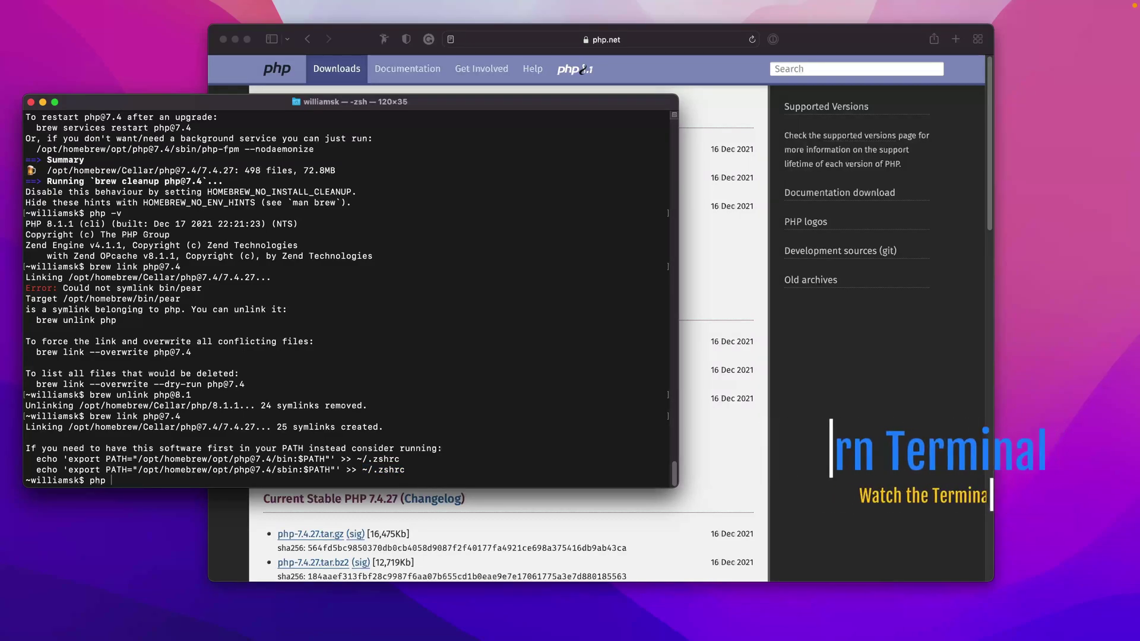
- Confirm php -v reports PHP 7.4.27, then clear the terminal screen
key("Return")
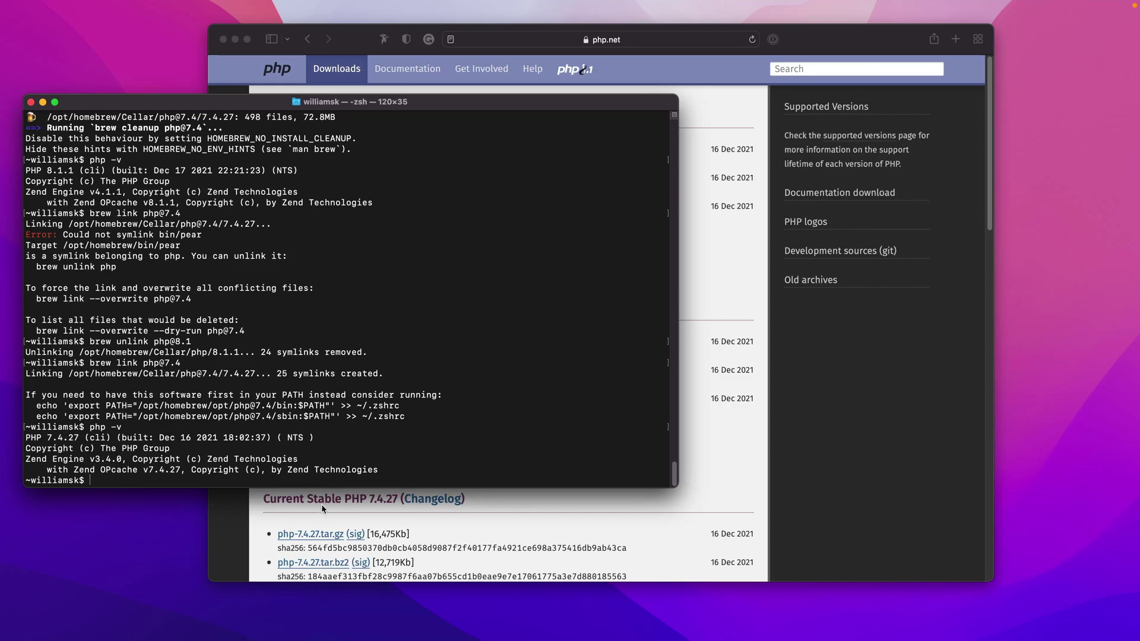
key("ctrl+l")
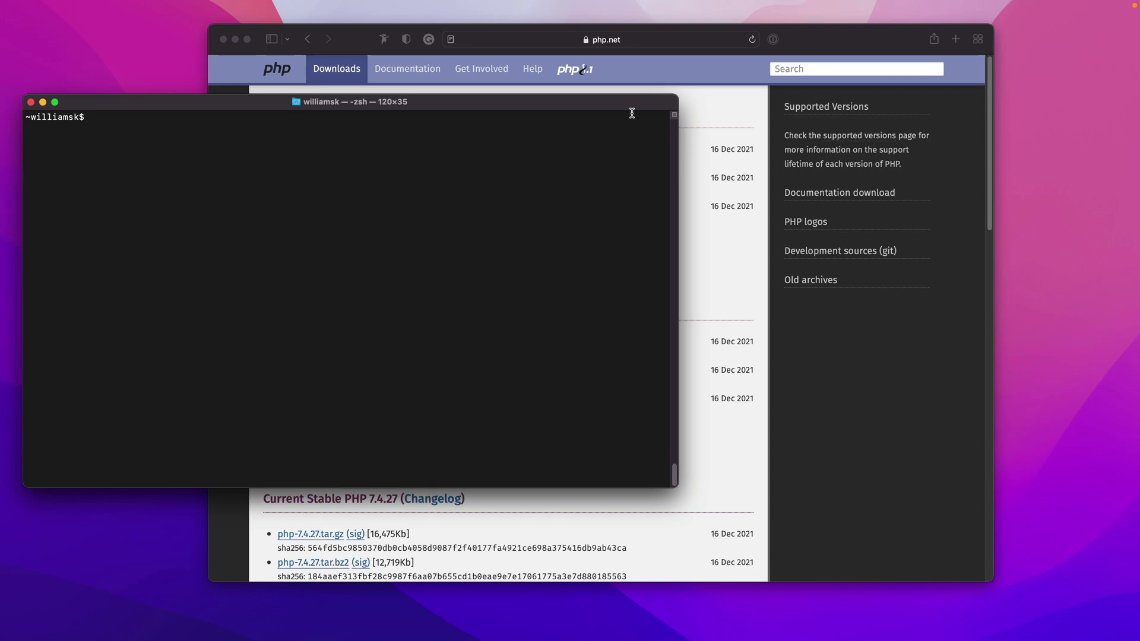
- Bring Safari to the front and go back to the php.net homepage via the php logo
left_click(675, 75)
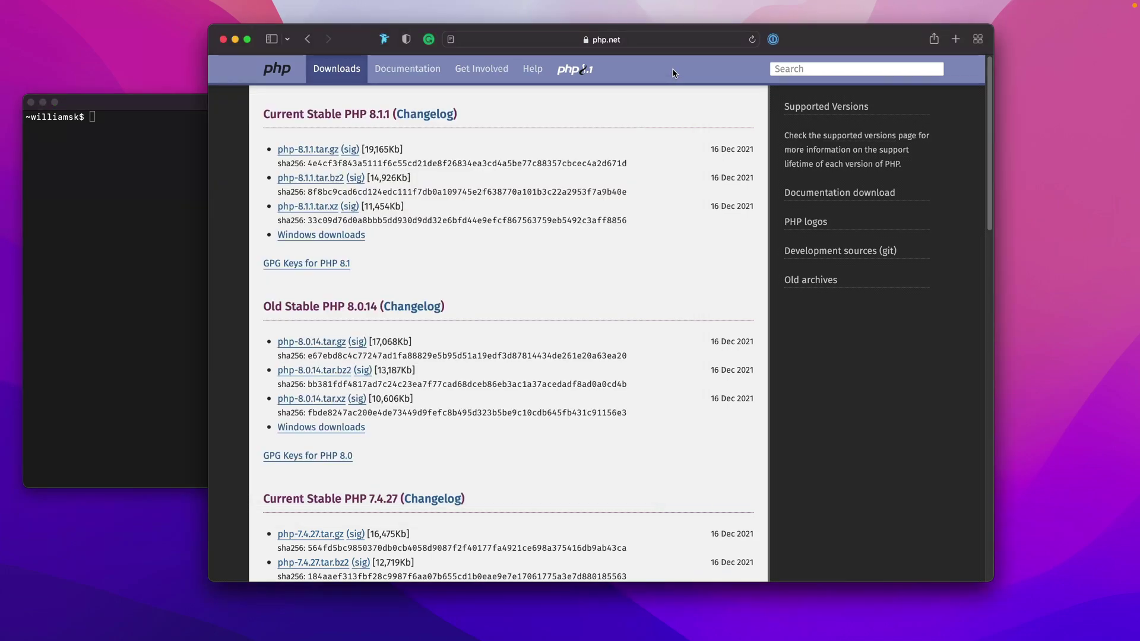
left_click(160, 294)
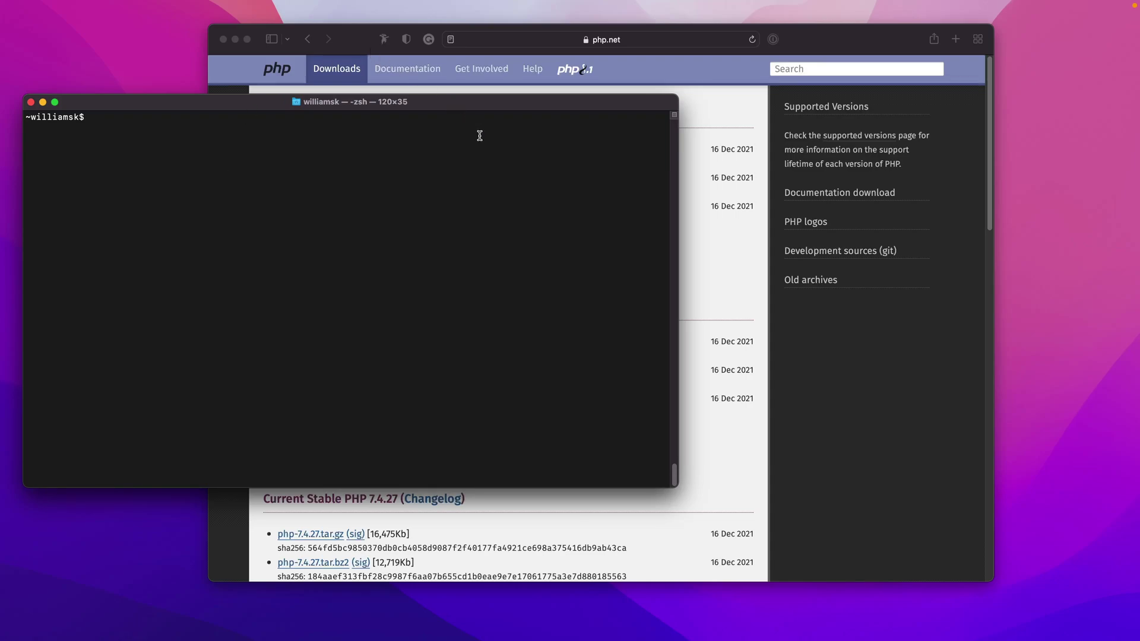
left_click(716, 62)
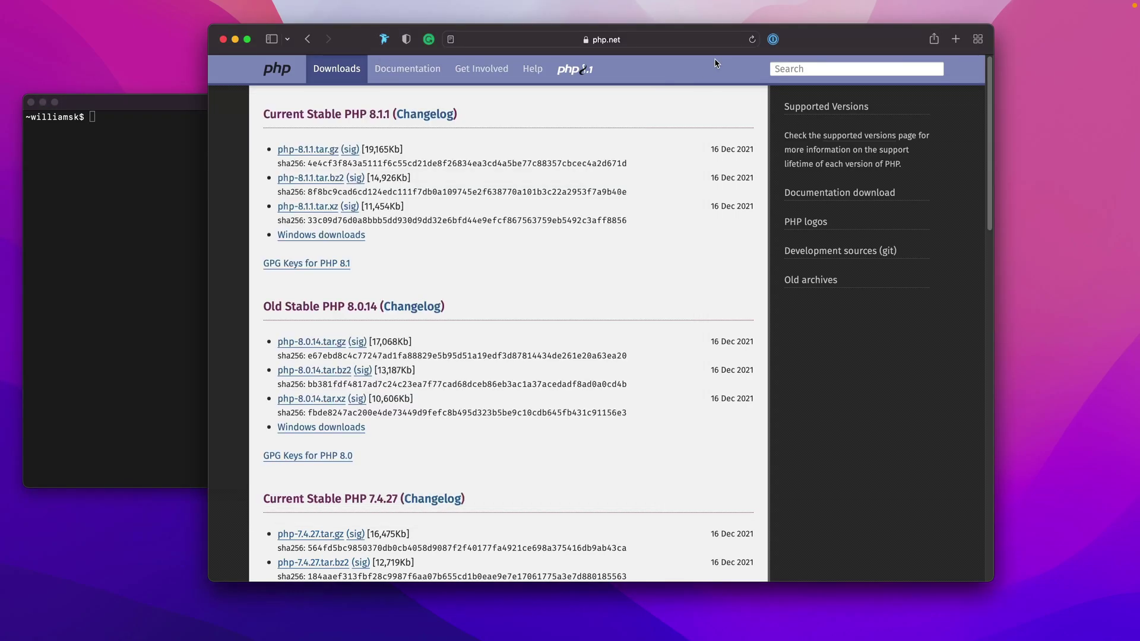
left_click(277, 69)
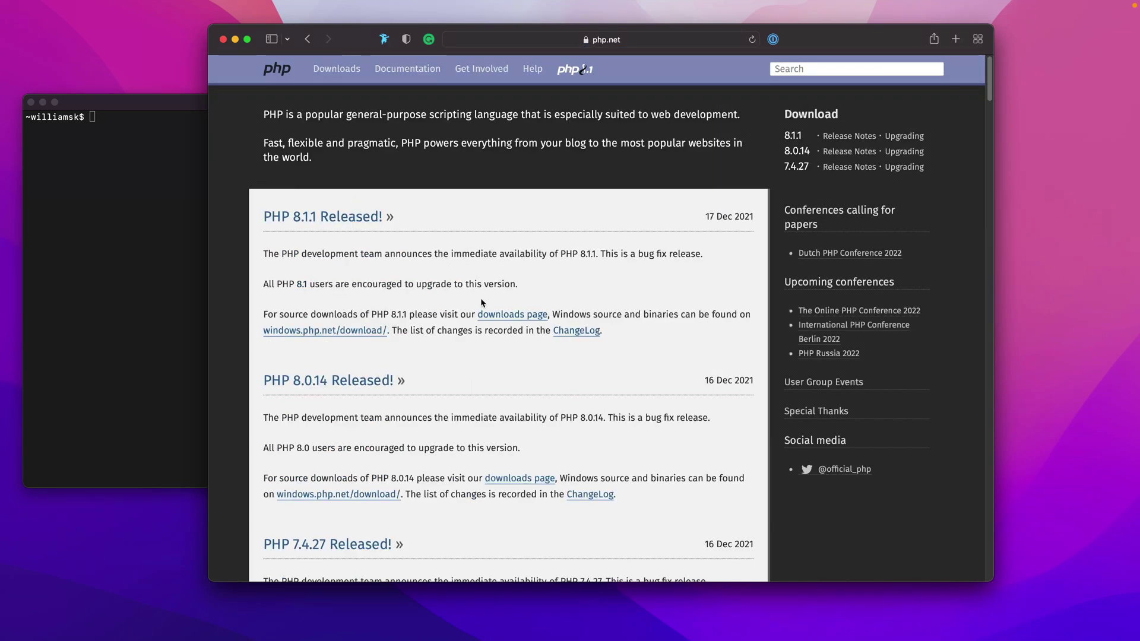